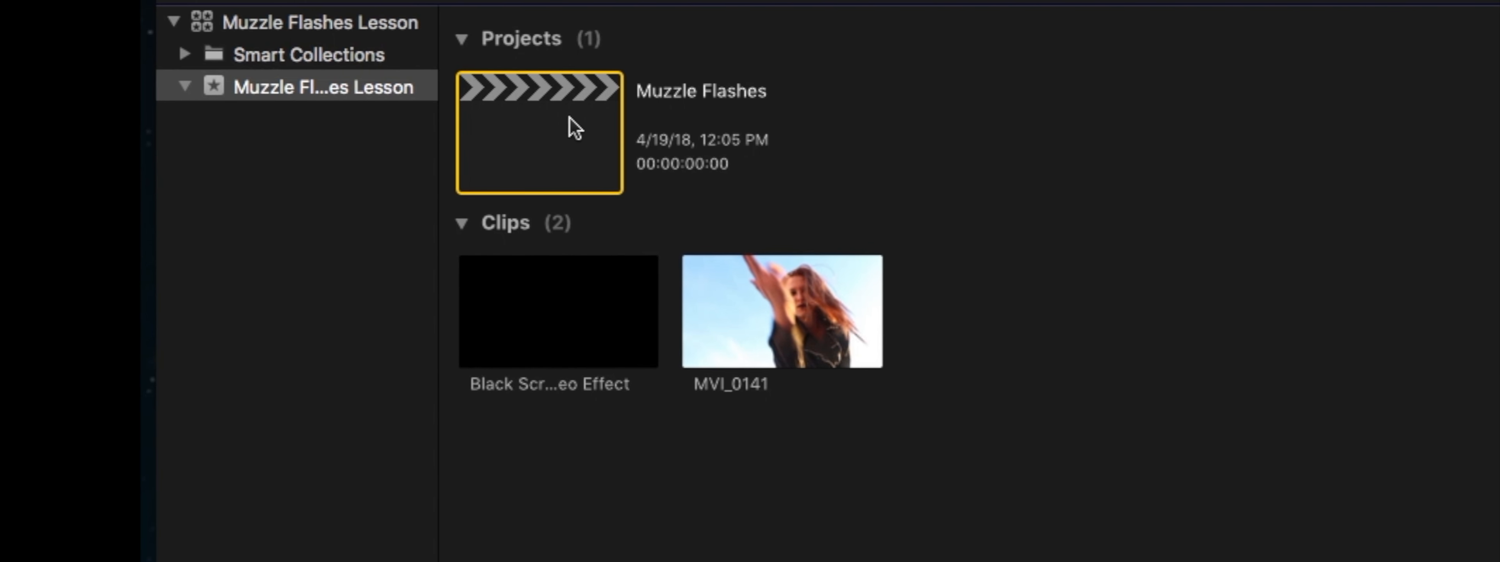
Add the MVI_0141 clip to the empty Muzzle Flashes timeline
{"action": "left_click", "coordinate": [757, 294]}
{"action": "left_click", "coordinate": [779, 296]}
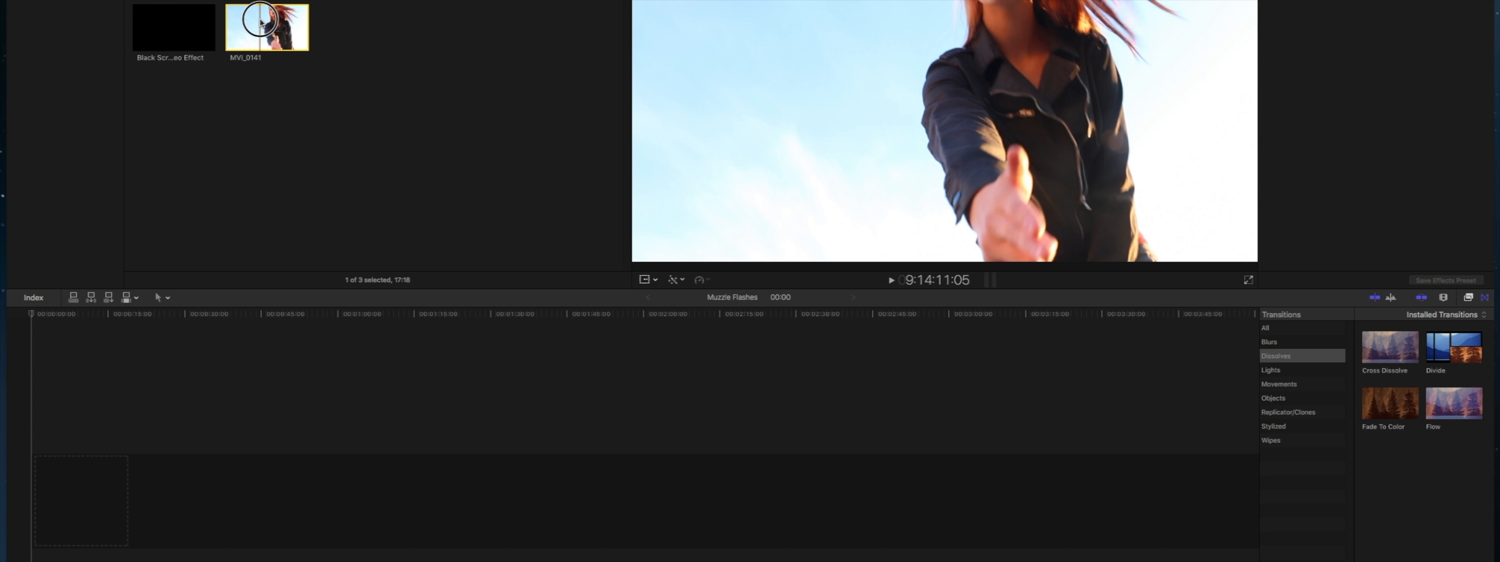
{"action": "left_click_drag", "start_coordinate": [232, 302], "coordinate": [228, 493]}
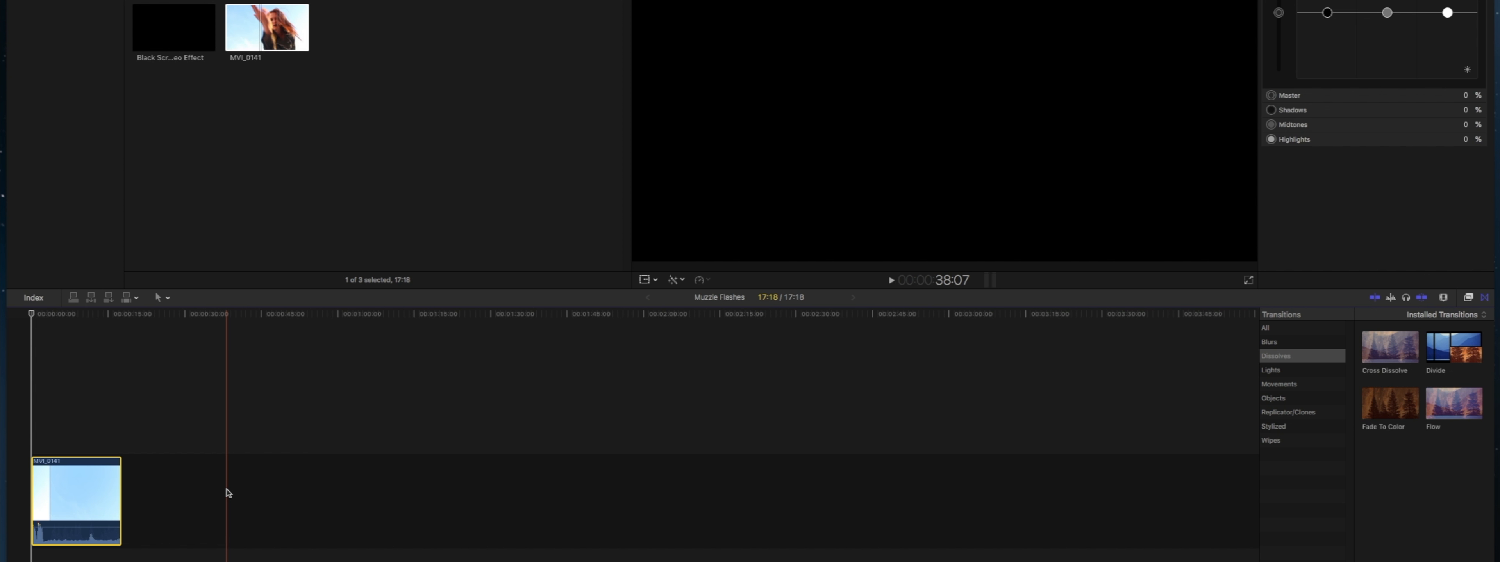
Trim the start and end of the MVI_0141 clip to keep about 4 seconds of the finger-gun gesture
{"action": "key", "text": "super+equal"}
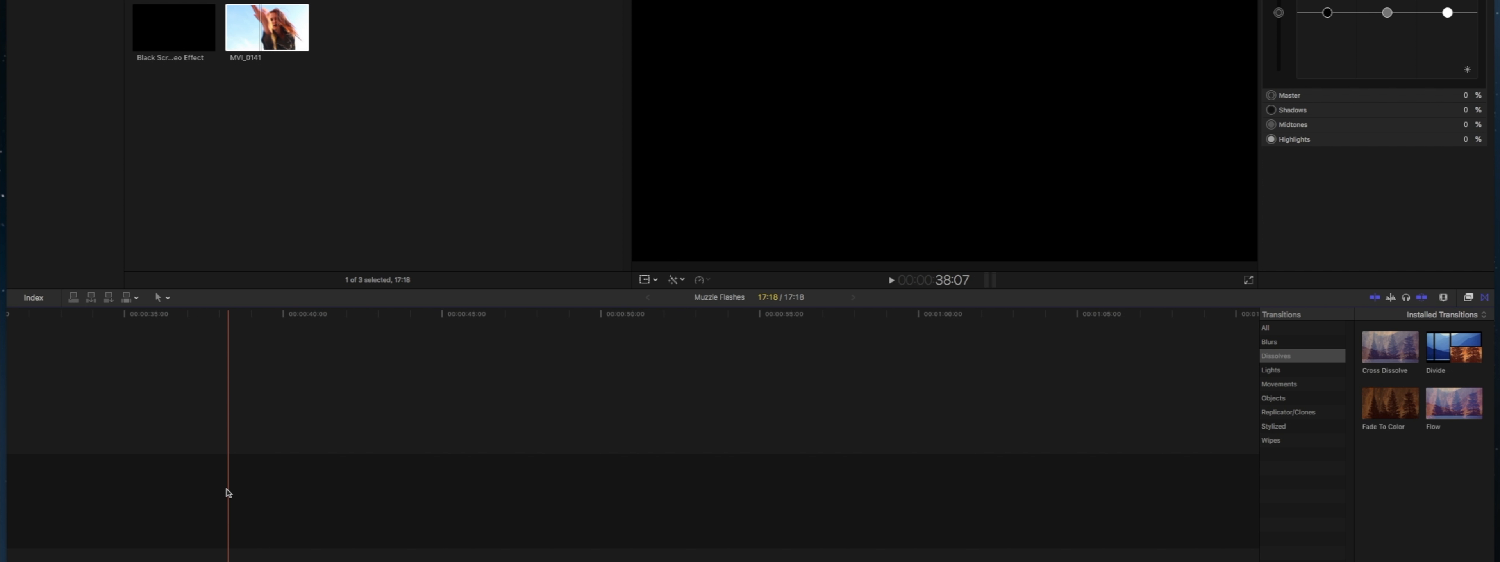
{"action": "key", "text": "Home"}
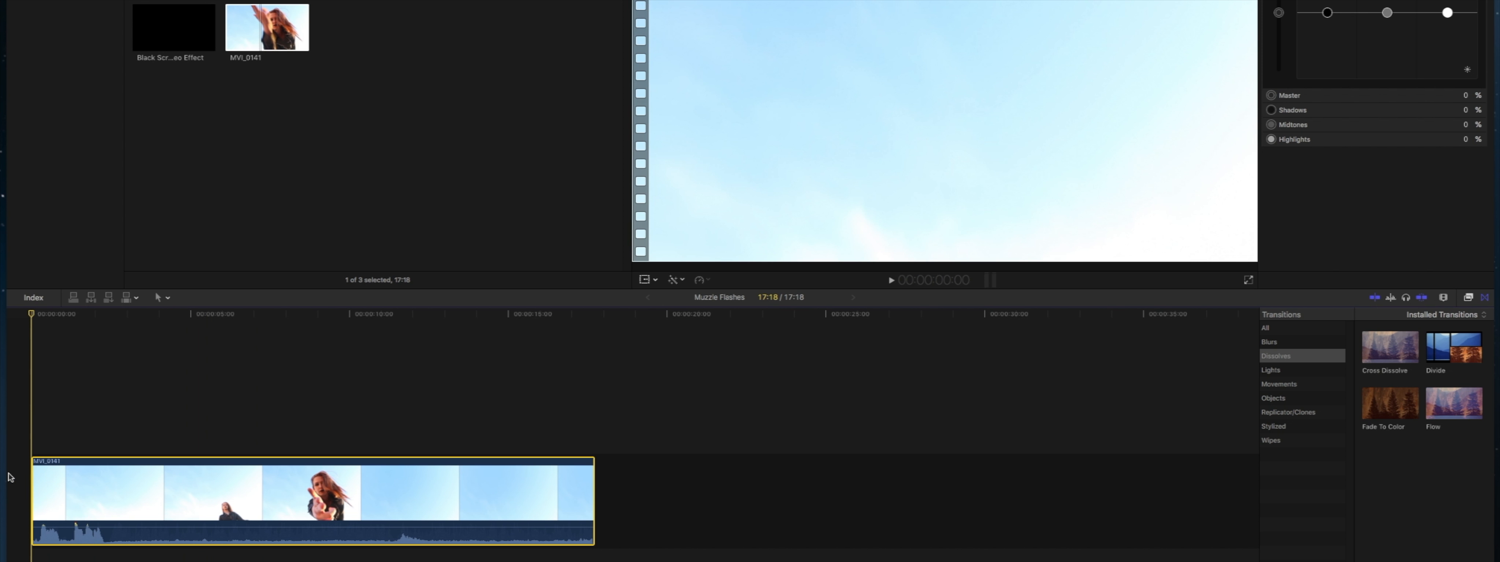
{"action": "left_click_drag", "start_coordinate": [99, 480], "coordinate": [249, 490]}
{"action": "left_click_drag", "start_coordinate": [590, 493], "coordinate": [379, 492]}
Add a marker at about 2:03 on the MVI_0141 clip, where the hand starts to recoil
{"action": "key", "text": "super+equal"}
{"action": "key", "text": "super+equal"}
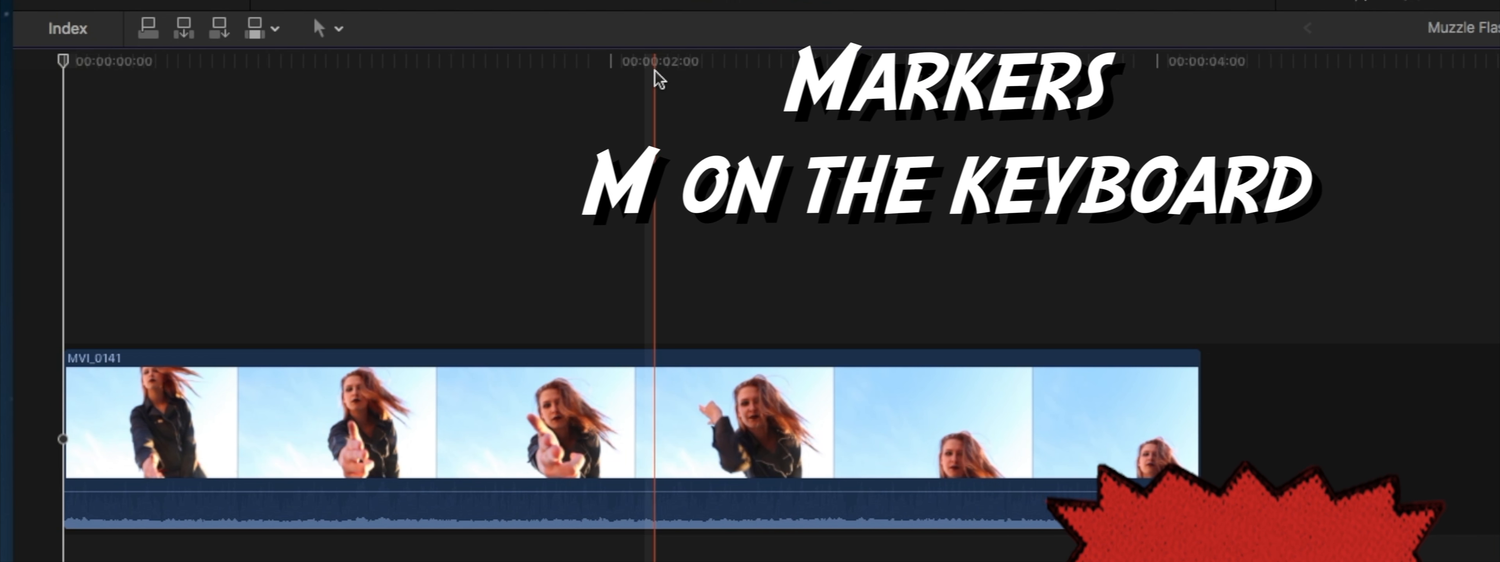
{"action": "left_click", "coordinate": [646, 64]}
{"action": "key", "text": "m"}
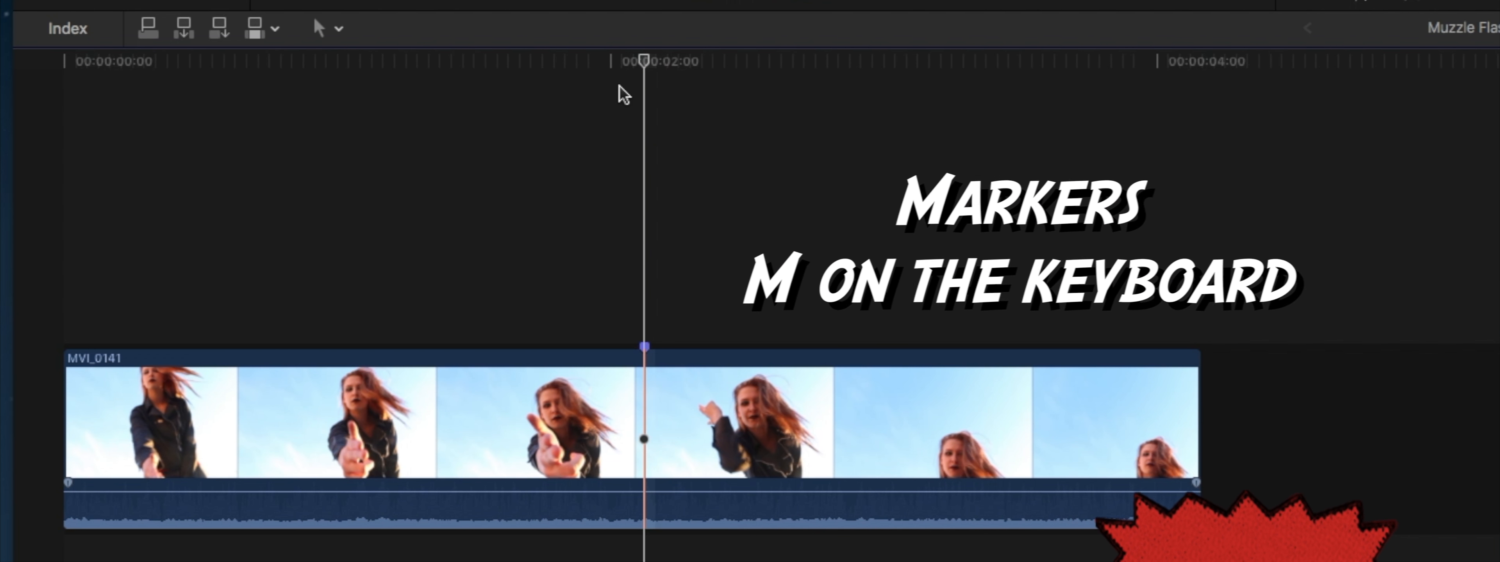
{"action": "left_click_drag", "start_coordinate": [638, 64], "coordinate": [396, 63]}
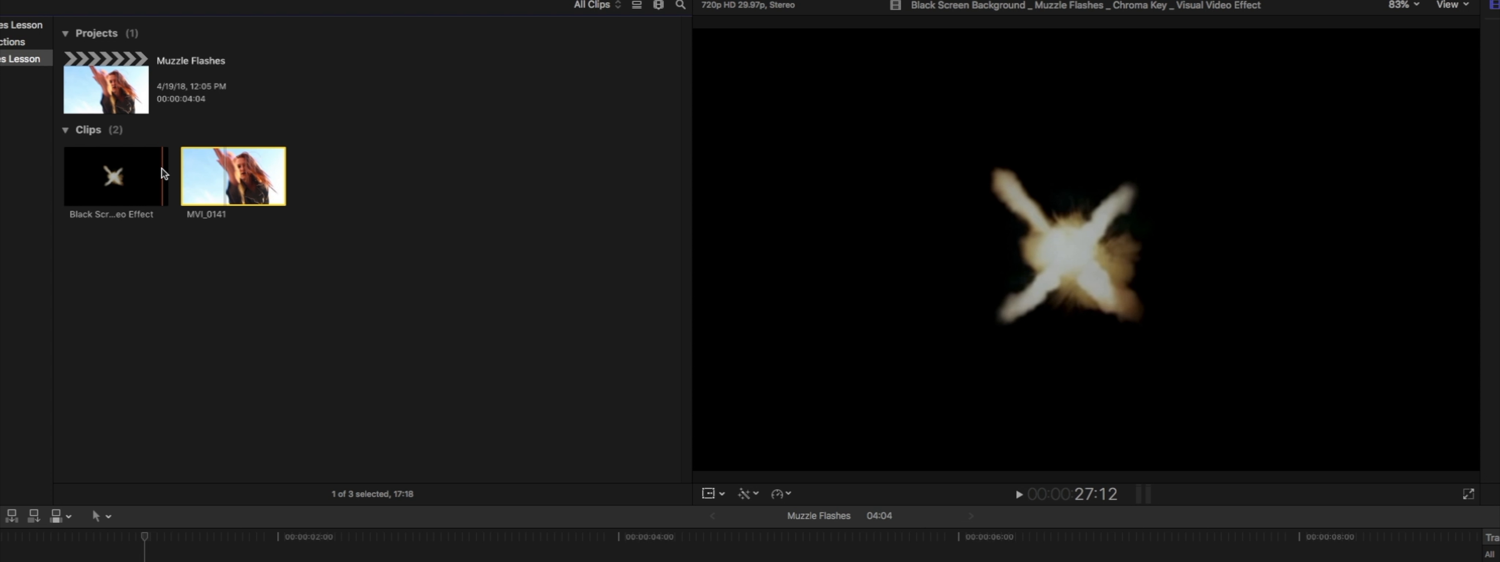
Expand the browser filmstrips and connect a one-second muzzle flash section of the Black Screen Background clip above MVI_0141, starting at the marker
{"action": "left_click", "coordinate": [145, 169]}
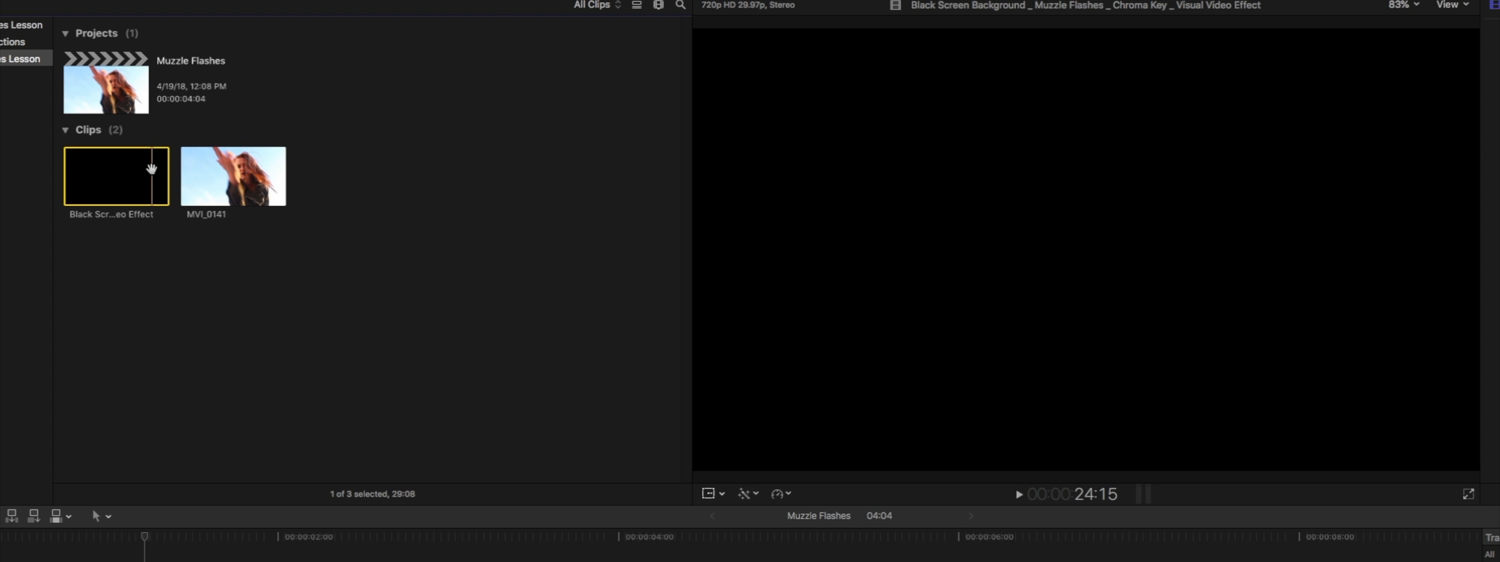
{"action": "key", "text": "super+equal"}
{"action": "key", "text": "super+equal"}
{"action": "key", "text": "super+equal"}
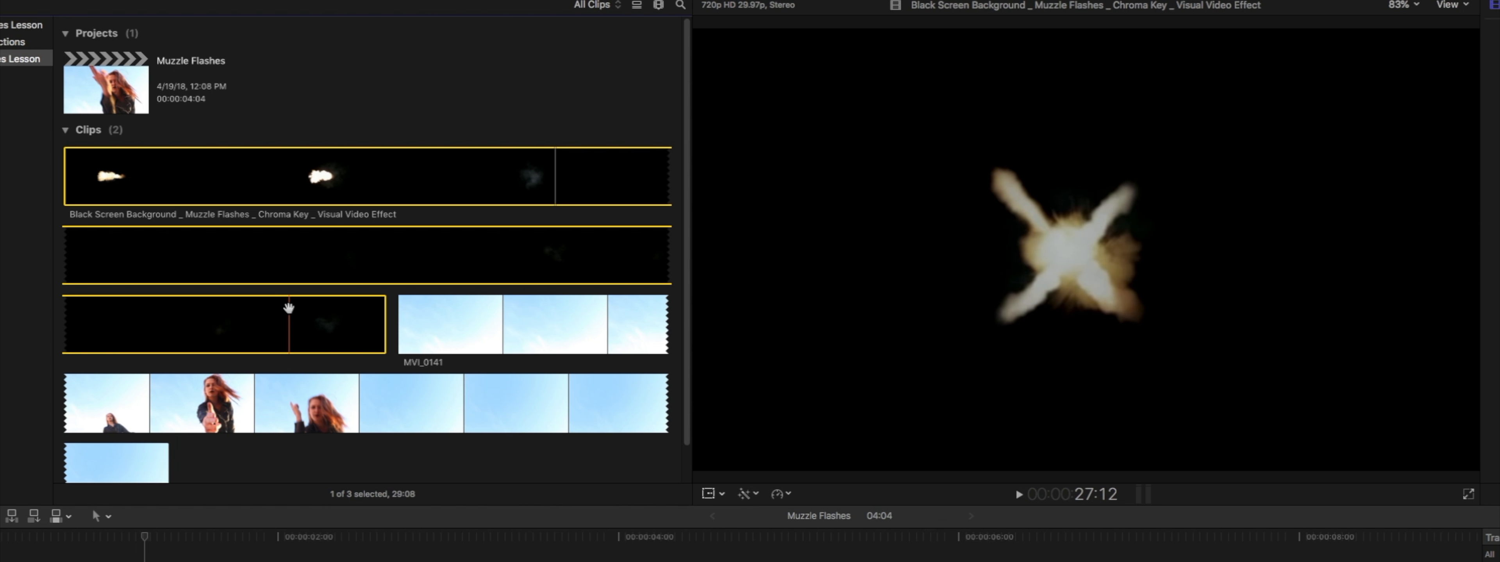
{"action": "left_click", "coordinate": [297, 311]}
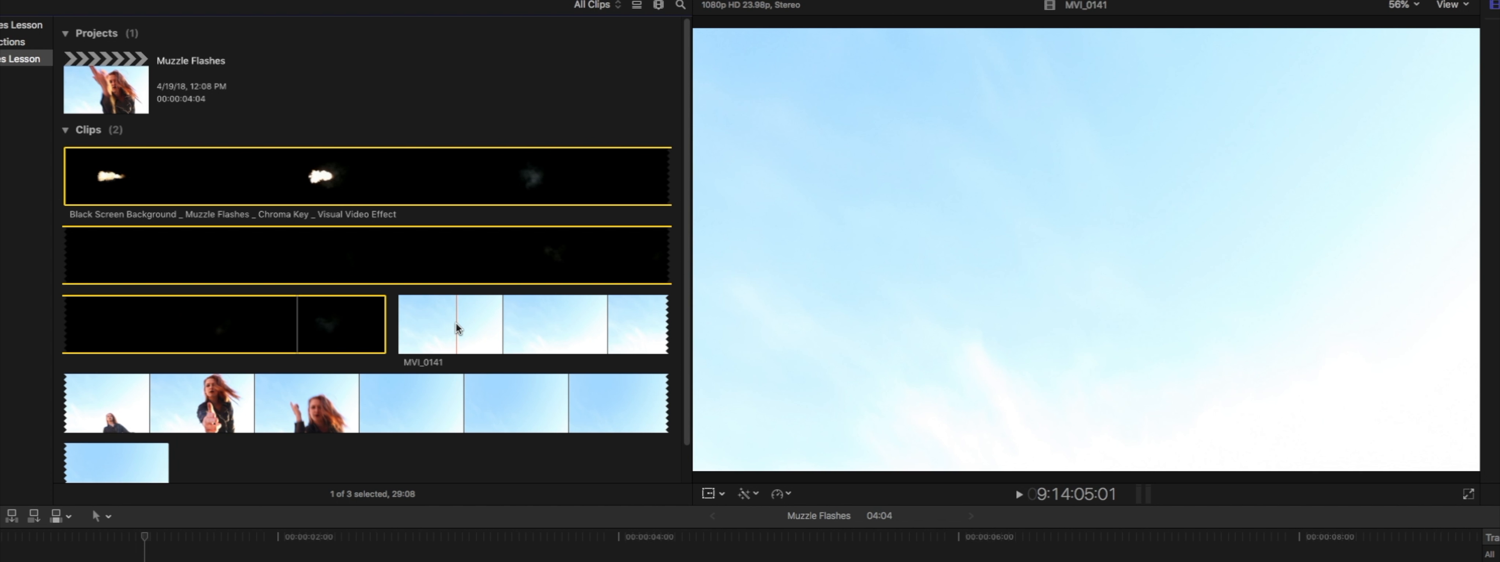
{"action": "left_click", "coordinate": [457, 324]}
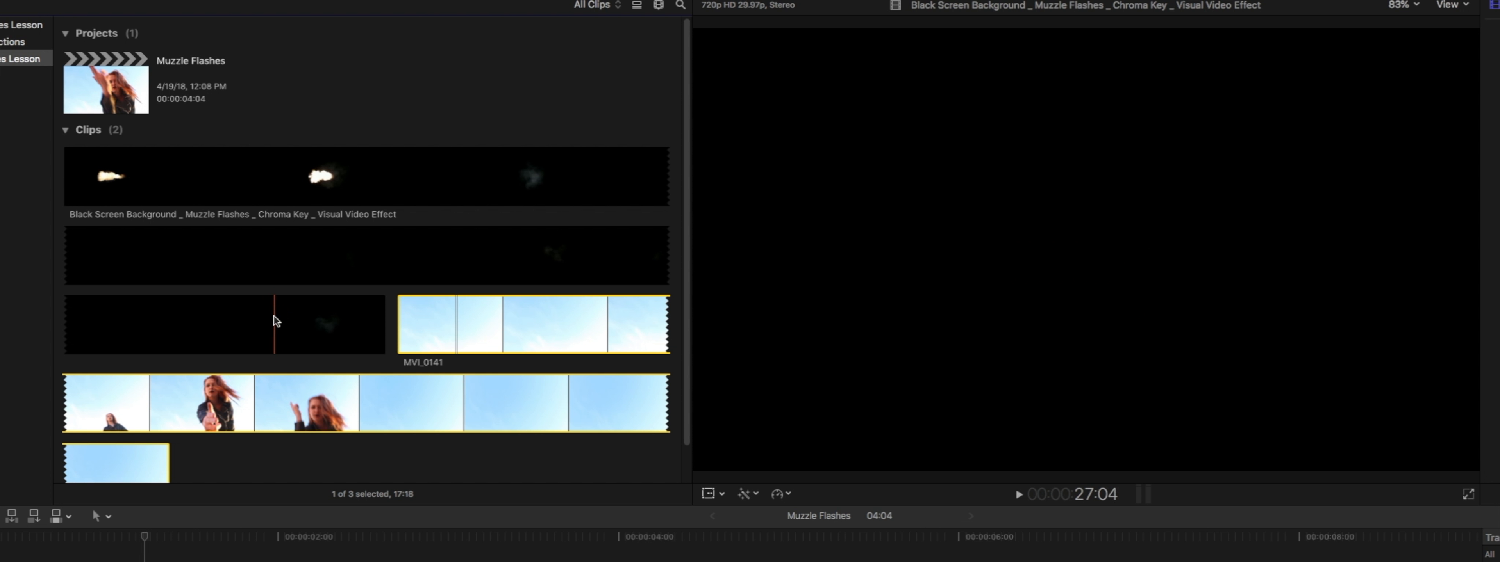
{"action": "left_click_drag", "start_coordinate": [273, 324], "coordinate": [293, 561]}
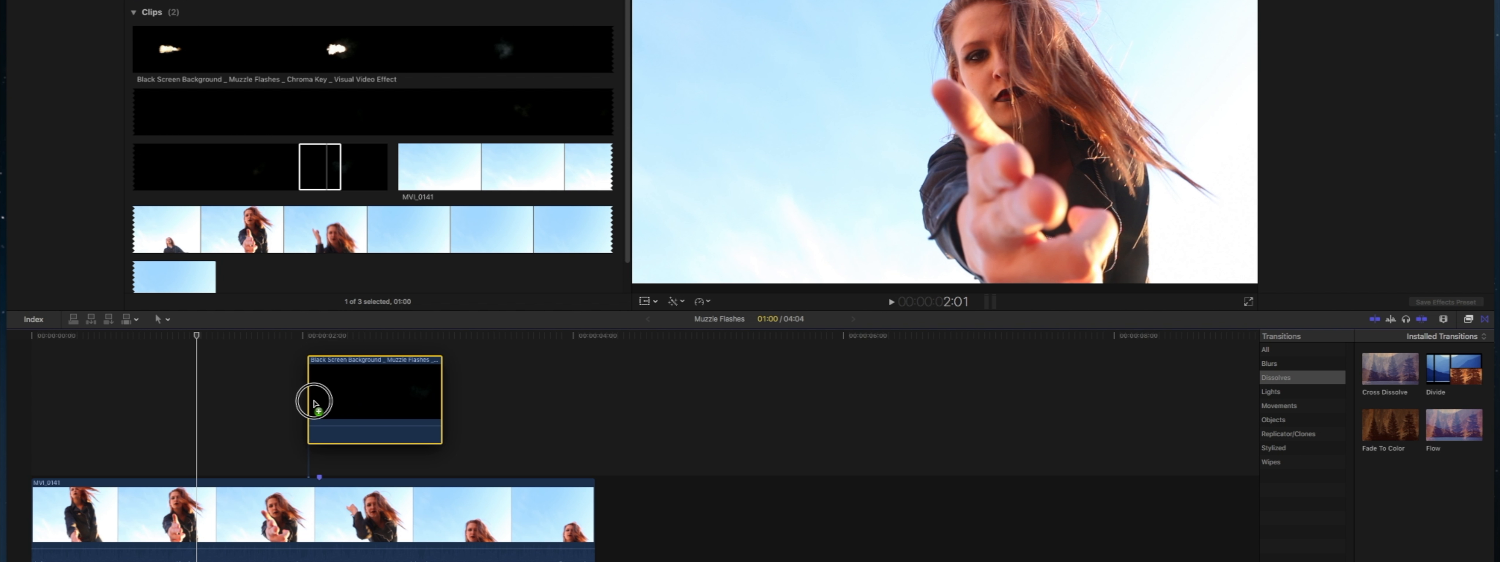
{"action": "left_click_drag", "start_coordinate": [313, 402], "coordinate": [318, 403]}
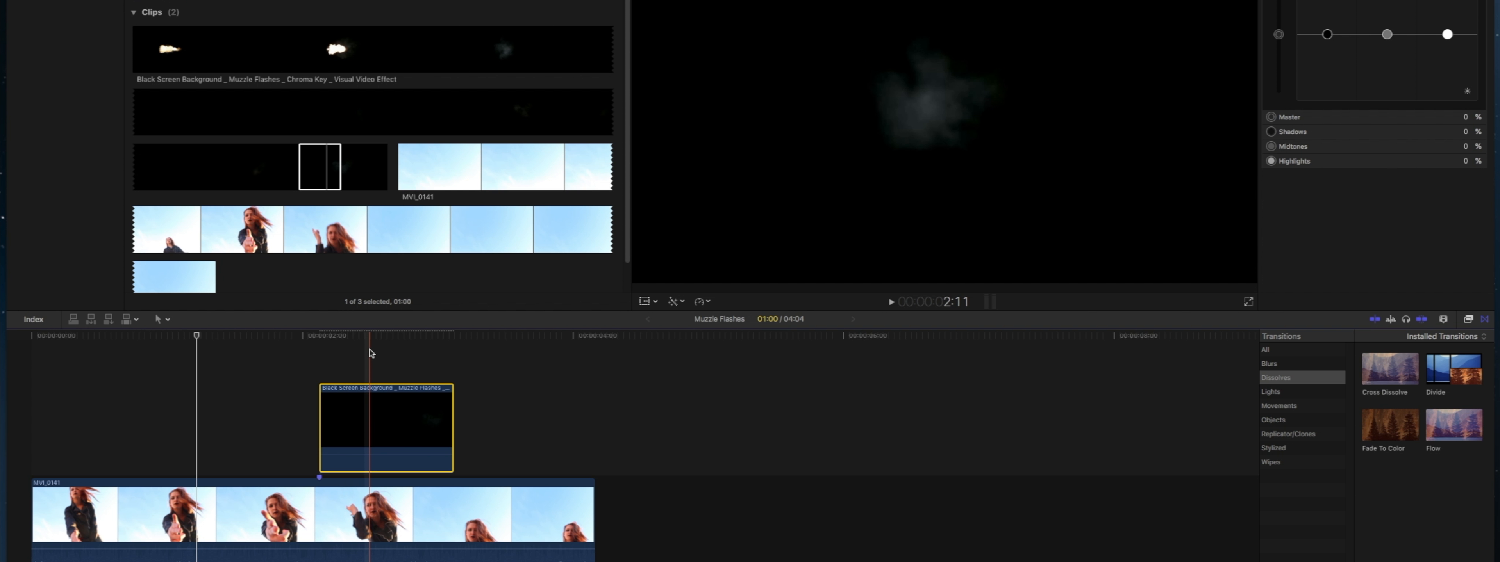
Set the muzzle flash clip's blend mode to Linear Dodge and preview the composite at about 2:09
{"action": "left_click", "coordinate": [380, 416]}
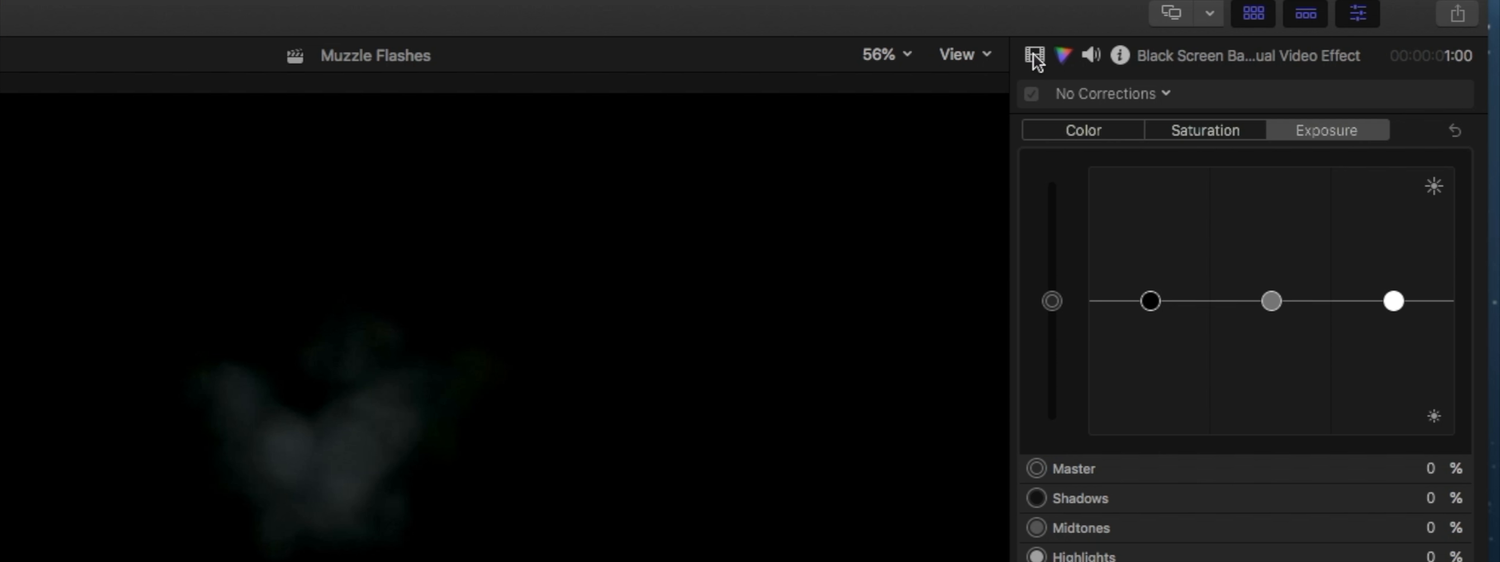
{"action": "left_click", "coordinate": [1035, 55]}
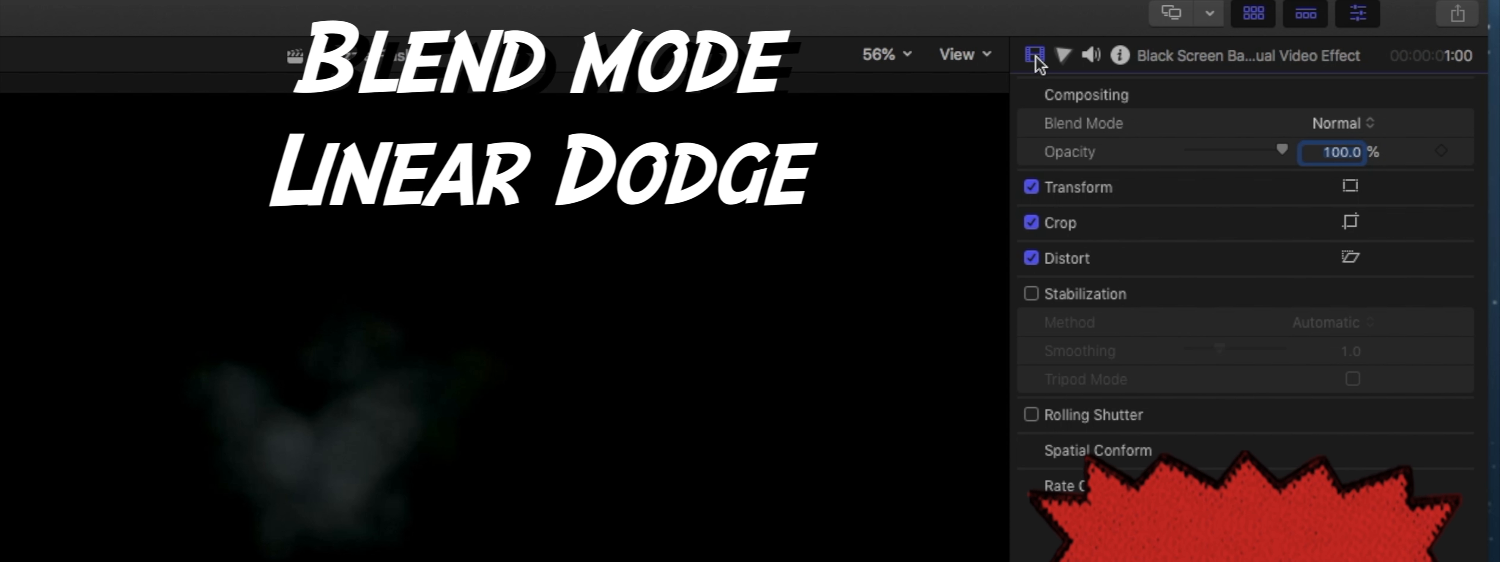
{"action": "left_click", "coordinate": [1335, 122]}
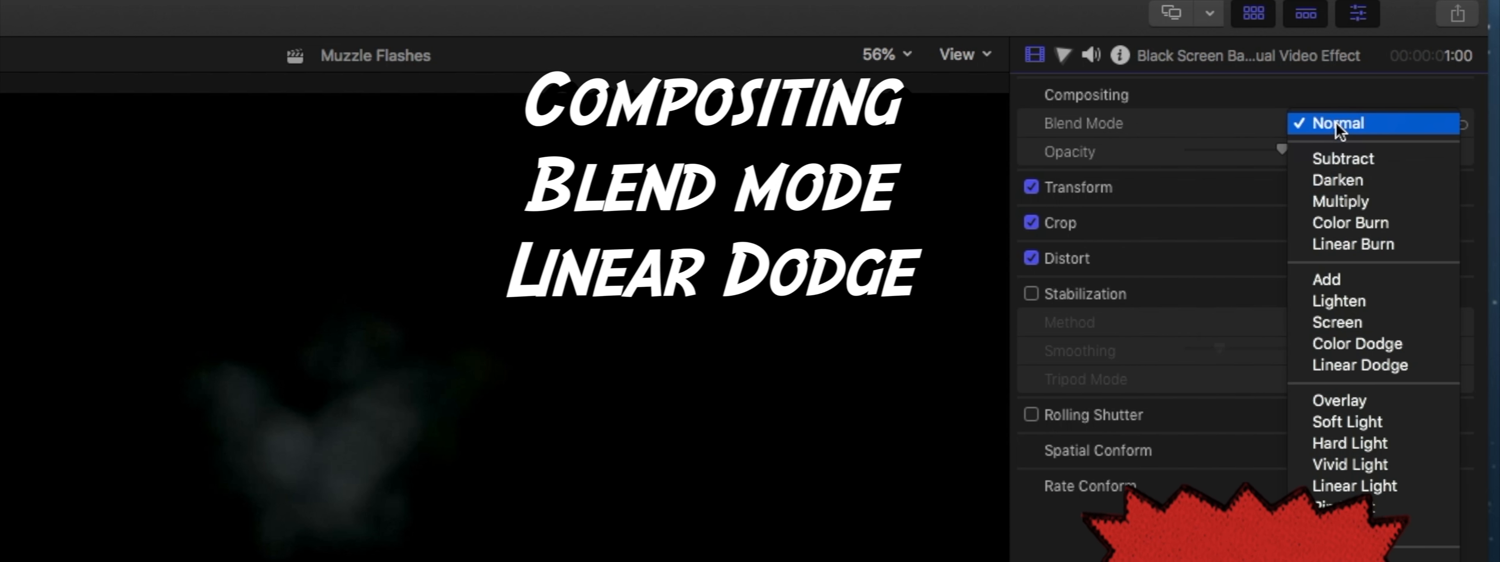
{"action": "left_click", "coordinate": [1359, 366]}
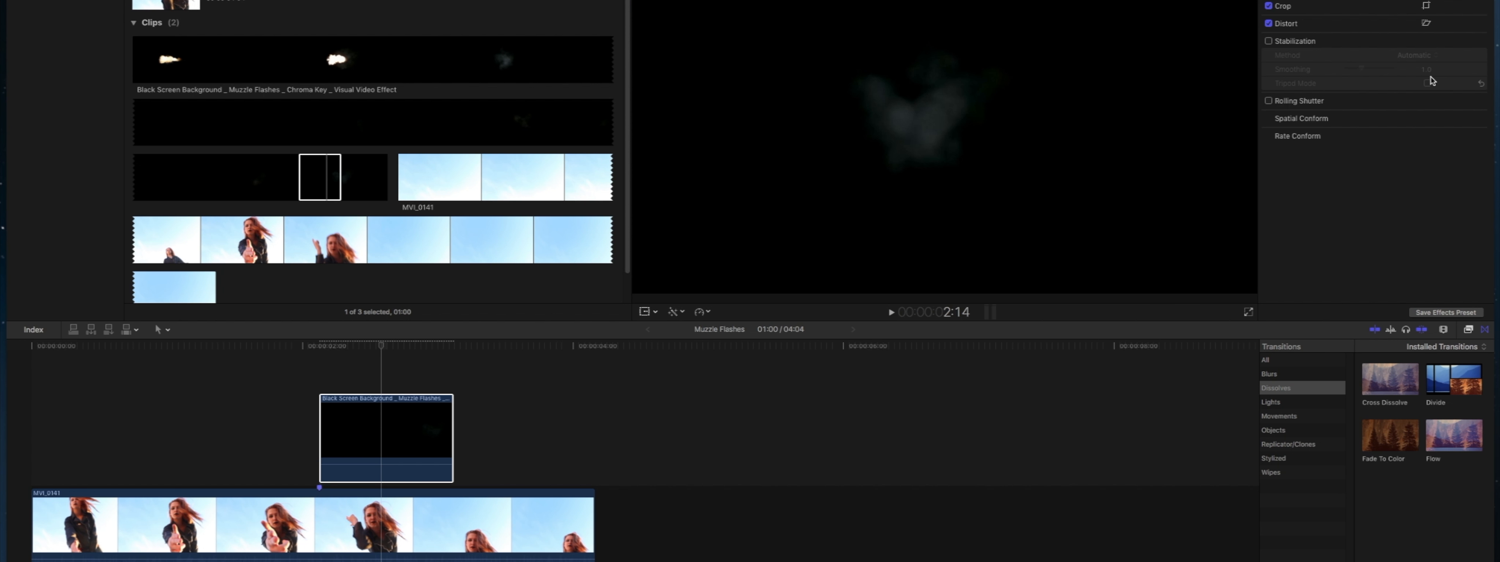
{"action": "left_click_drag", "start_coordinate": [401, 345], "coordinate": [356, 348]}
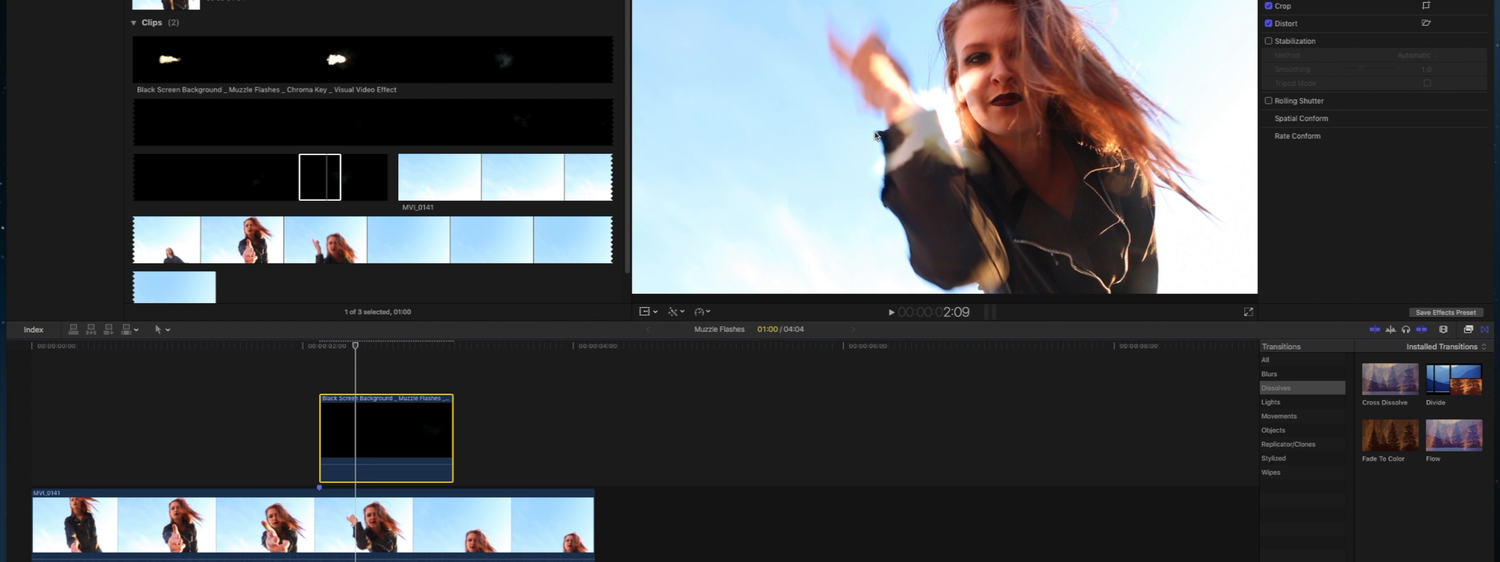
Turn on transform handles for the muzzle flash clip and shift it slightly earlier so it starts just before the marker
{"action": "left_click", "coordinate": [394, 407]}
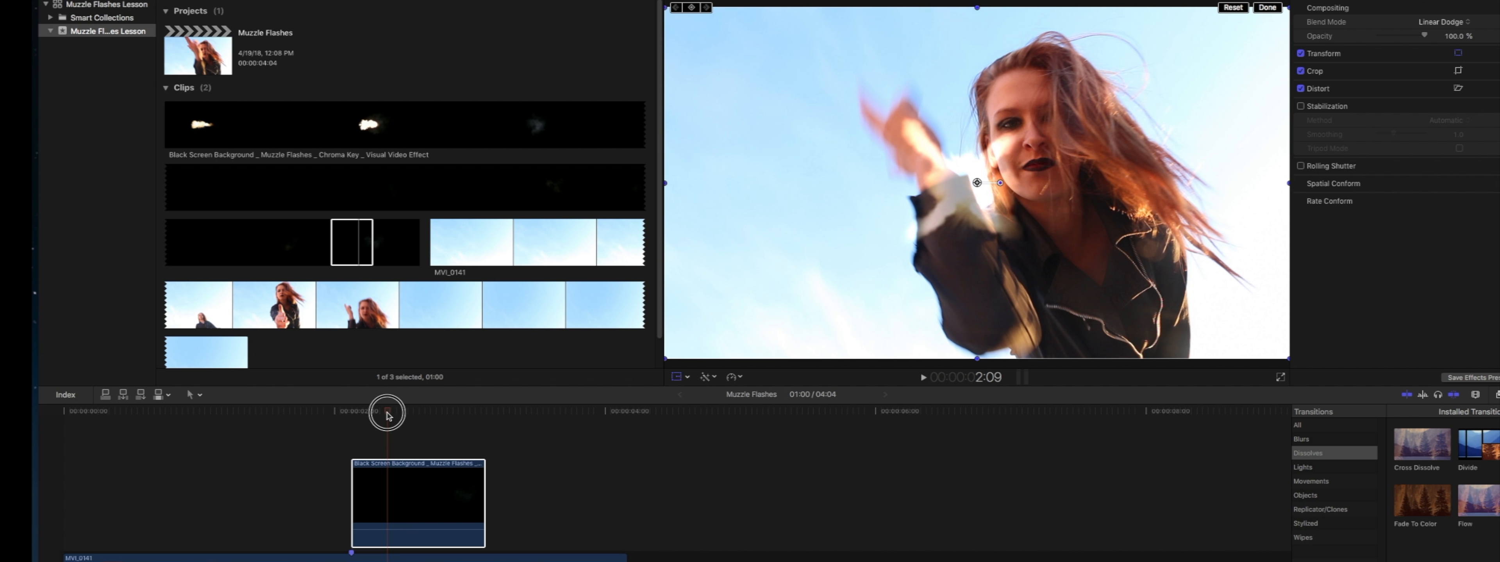
{"action": "left_click_drag", "start_coordinate": [375, 414], "coordinate": [359, 412]}
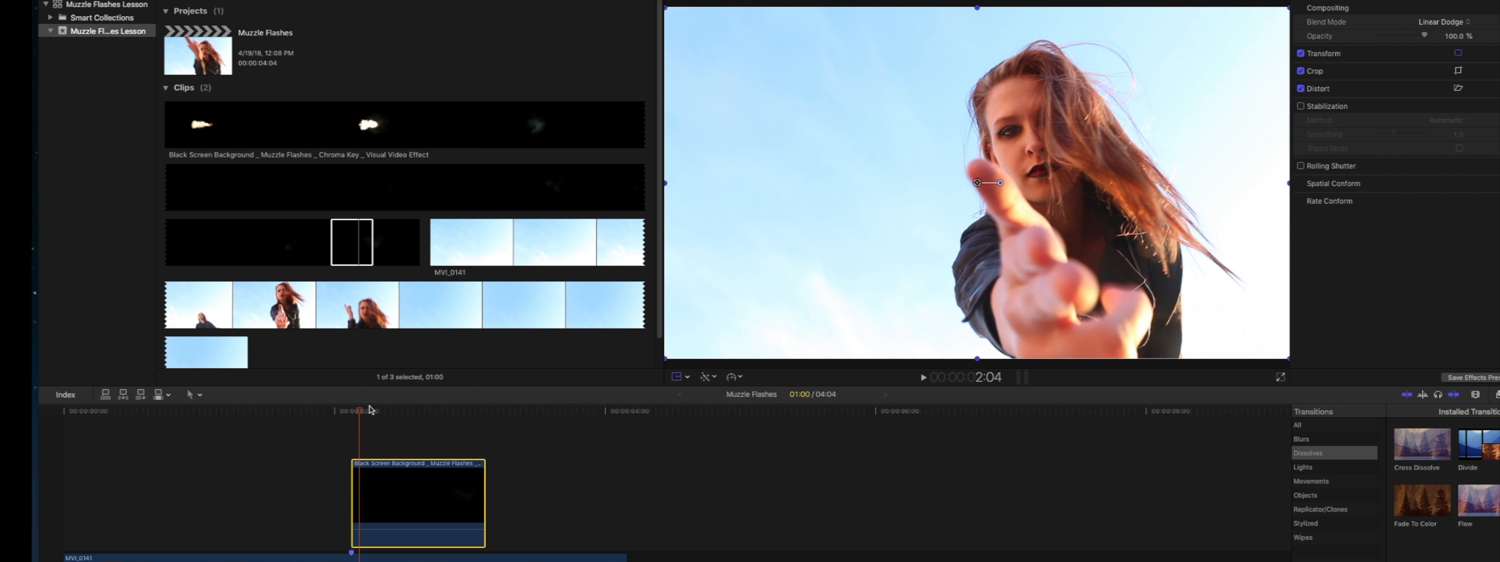
{"action": "left_click", "coordinate": [408, 493]}
{"action": "left_click", "coordinate": [407, 413]}
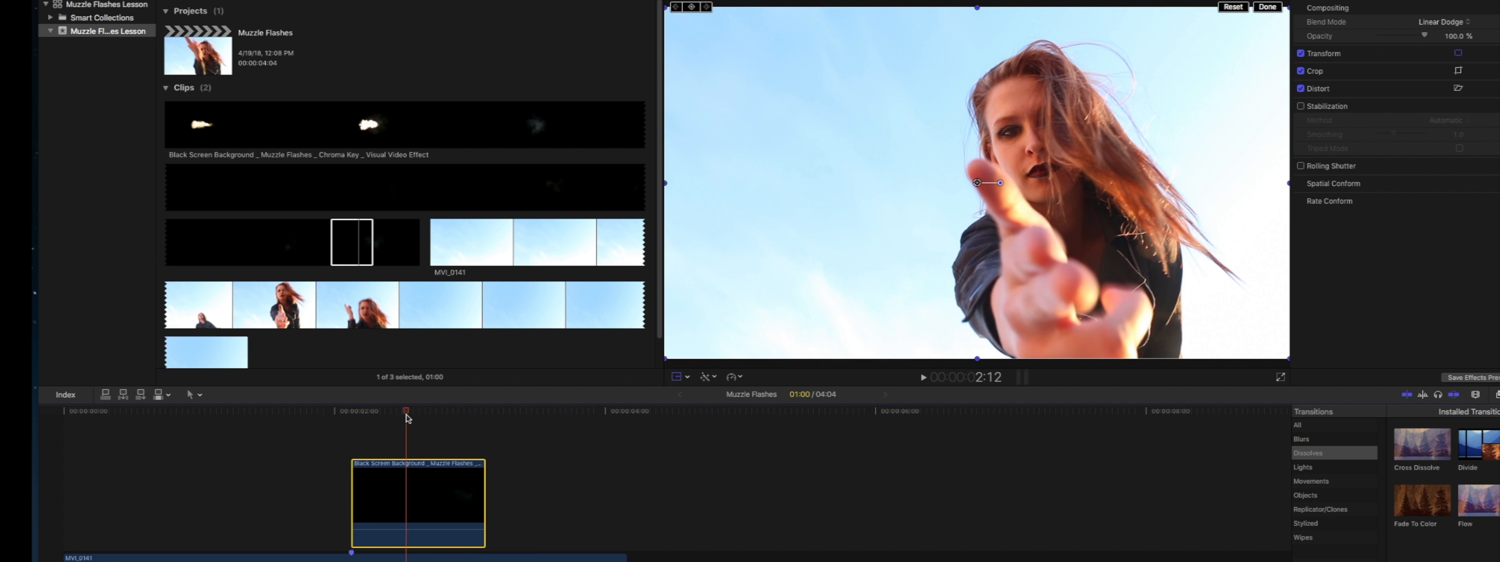
{"action": "left_click", "coordinate": [353, 413]}
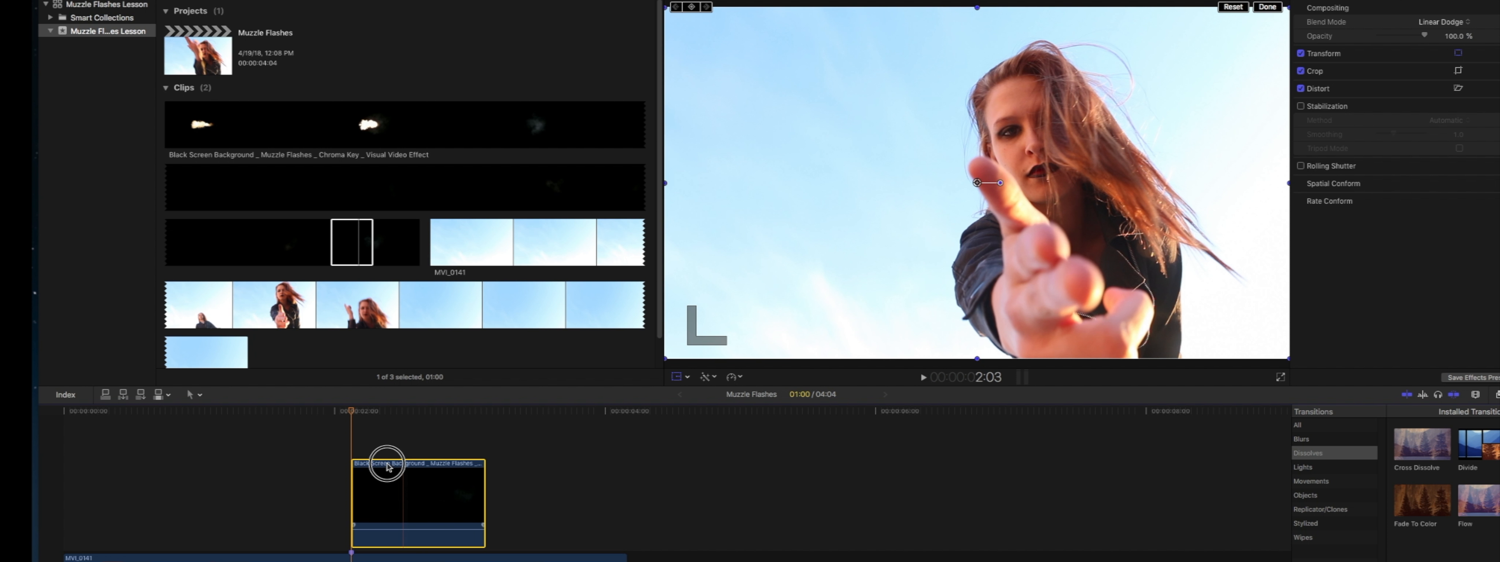
{"action": "left_click_drag", "start_coordinate": [389, 460], "coordinate": [384, 467]}
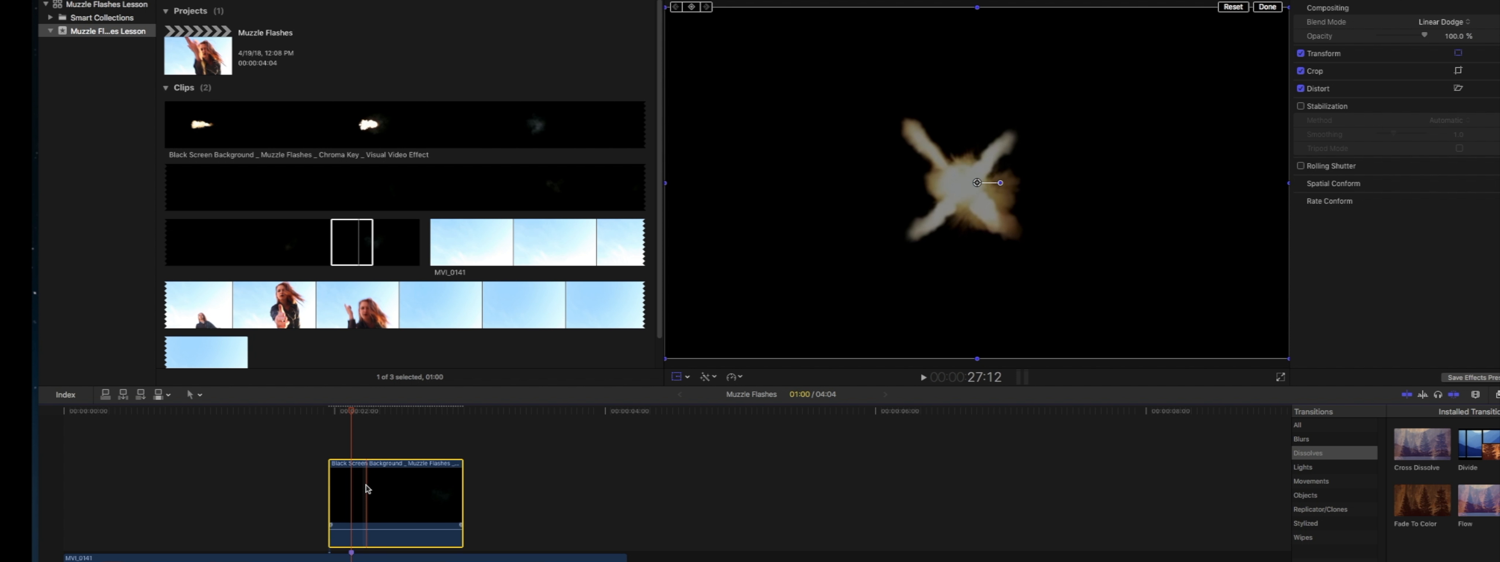
Move the muzzle flash at 2:06 down and right over the shooting hand, checking it against the preceding frames
{"action": "left_click", "coordinate": [371, 413]}
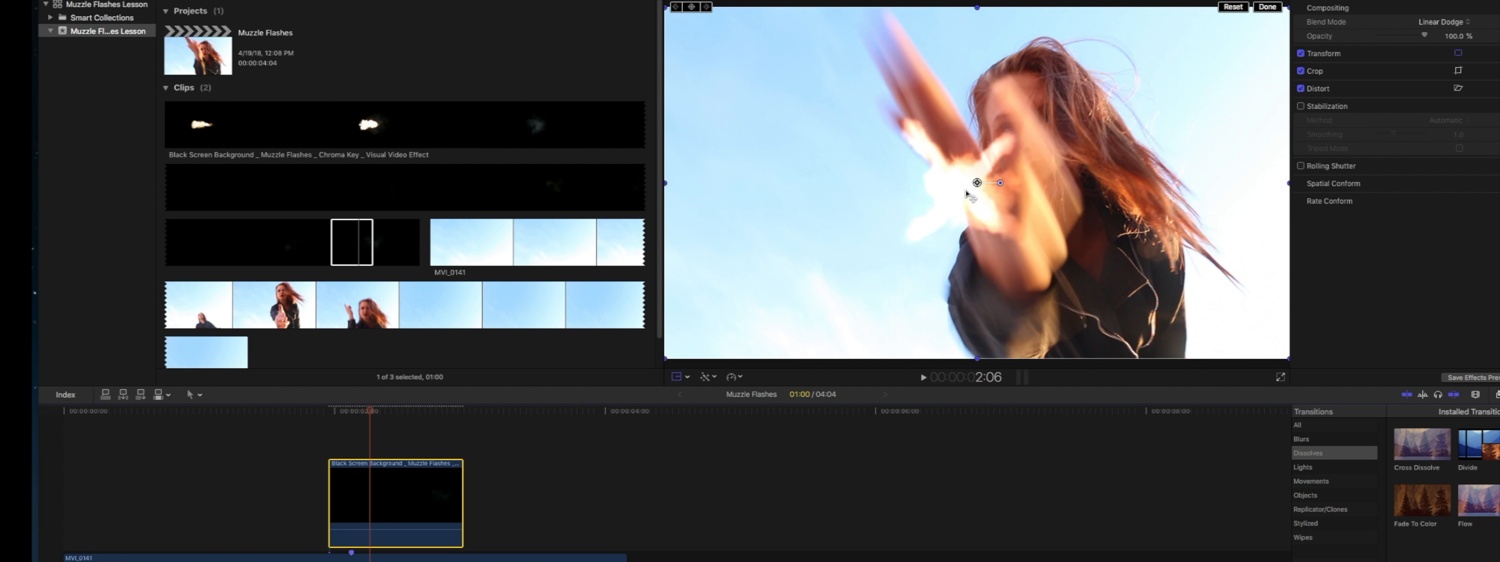
{"action": "left_click_drag", "start_coordinate": [976, 190], "coordinate": [1049, 258]}
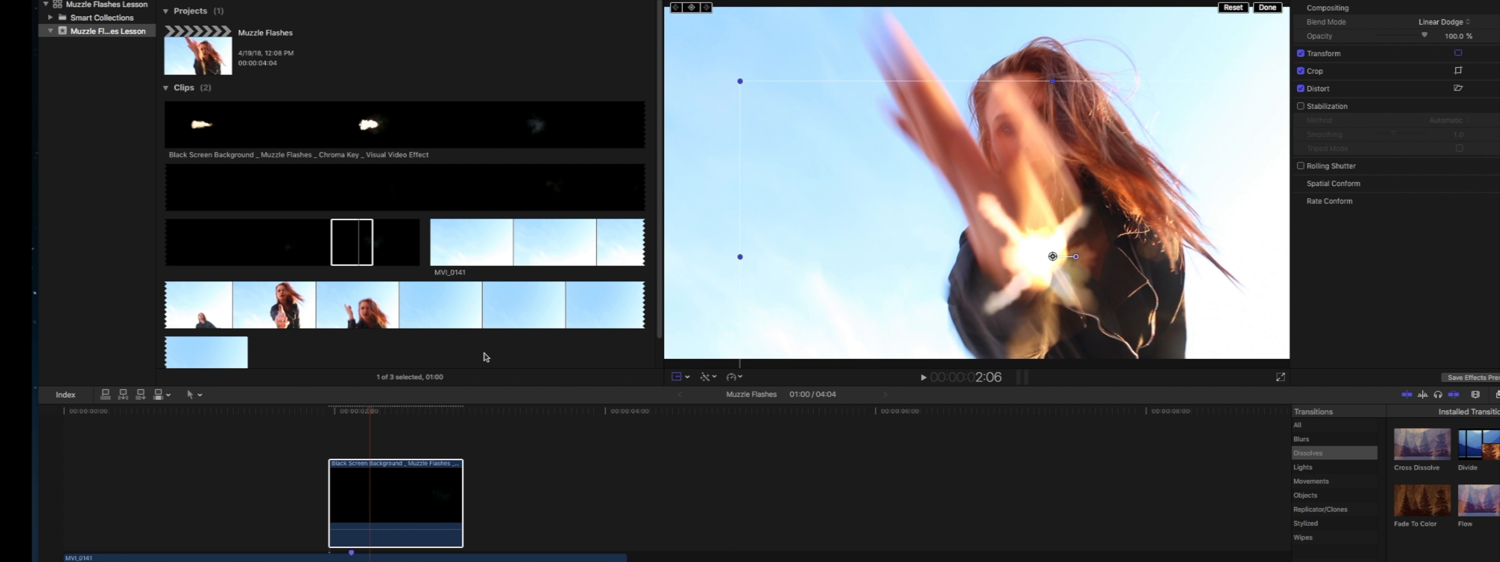
{"action": "left_click", "coordinate": [347, 413]}
{"action": "mouse_move", "coordinate": [350, 413]}
{"action": "left_mouse_down"}
{"action": "mouse_move", "coordinate": [326, 414]}
{"action": "mouse_move", "coordinate": [379, 413]}
{"action": "mouse_move", "coordinate": [351, 412]}
{"action": "left_mouse_up"}
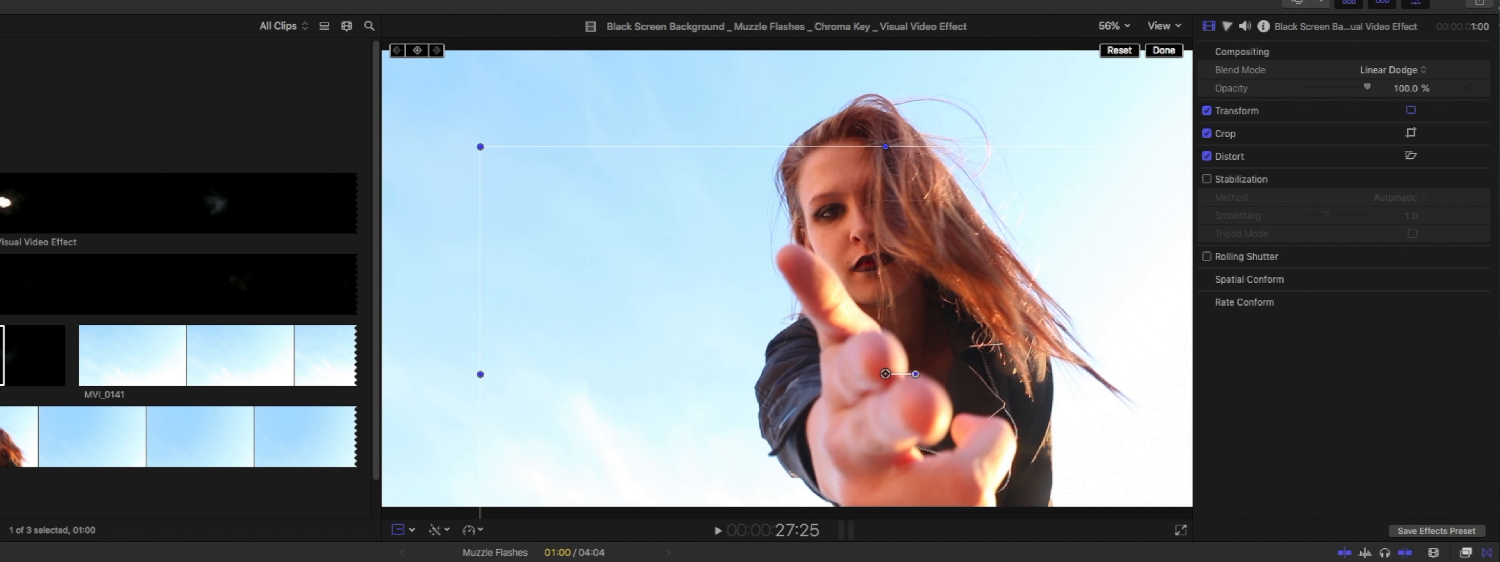
Enlarge the muzzle flash at frame 2:05 and reposition it over the lower part of the hand
{"action": "key", "text": "Right"}
{"action": "key", "text": "Right"}
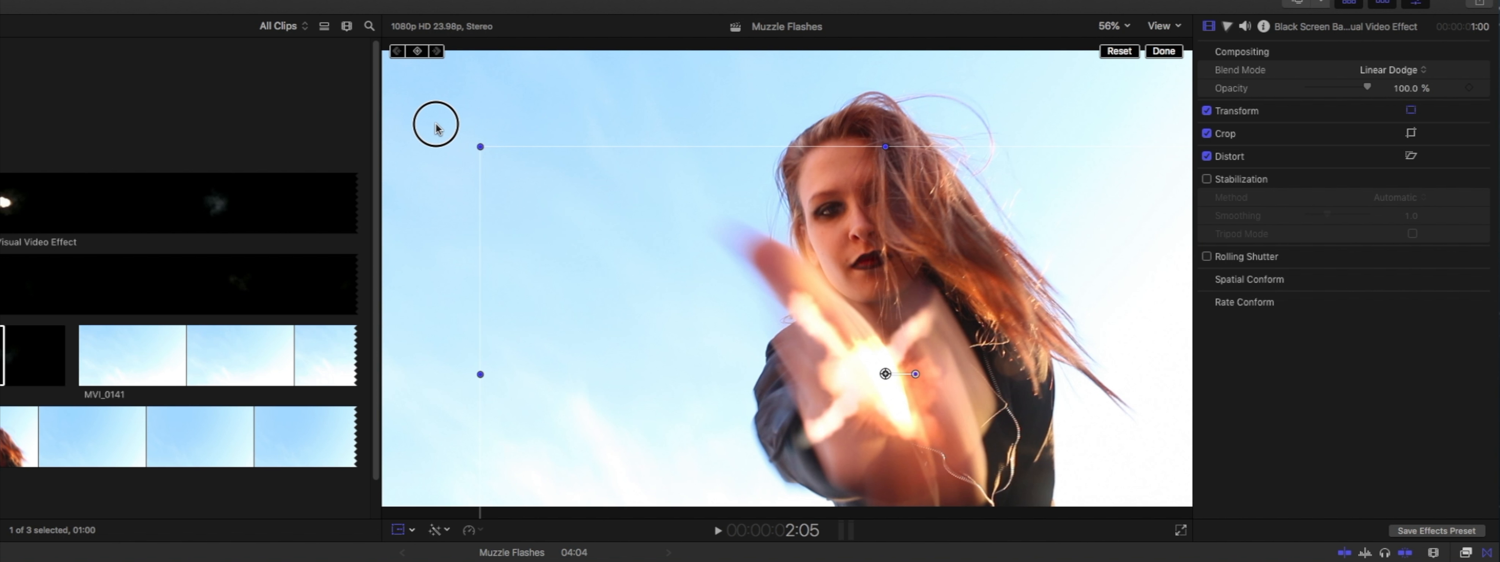
{"action": "left_click_drag", "start_coordinate": [437, 128], "coordinate": [324, 72]}
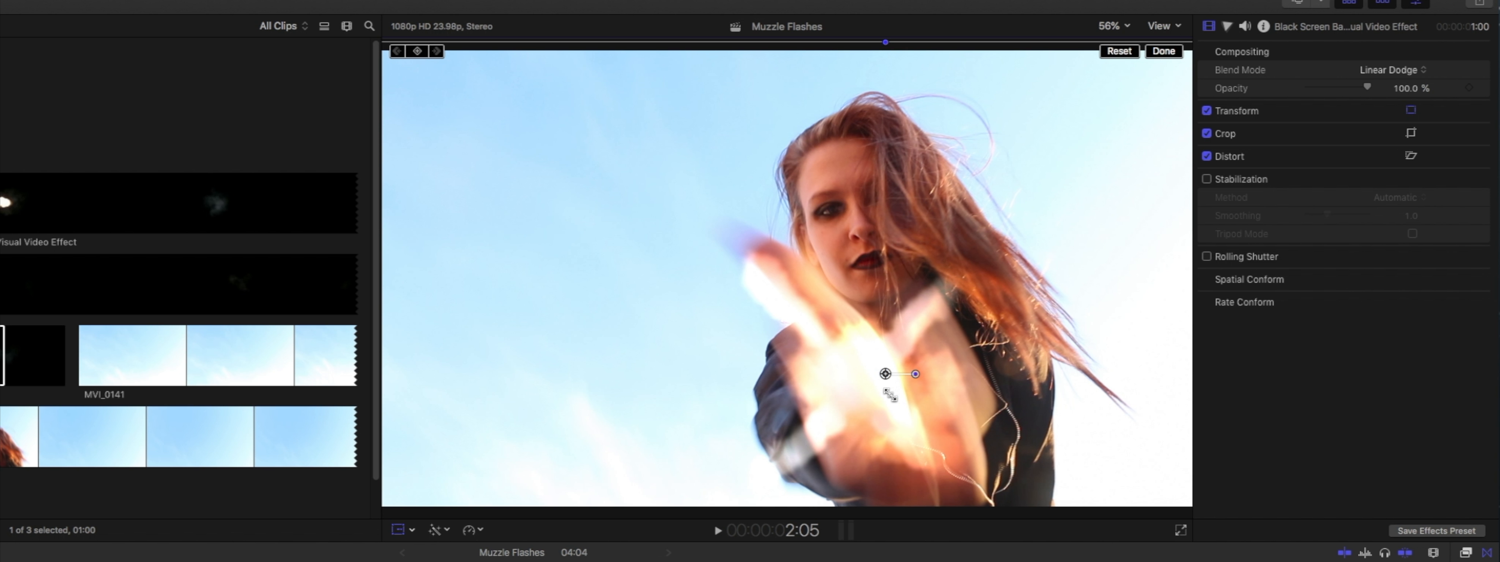
{"action": "left_click_drag", "start_coordinate": [874, 375], "coordinate": [868, 361]}
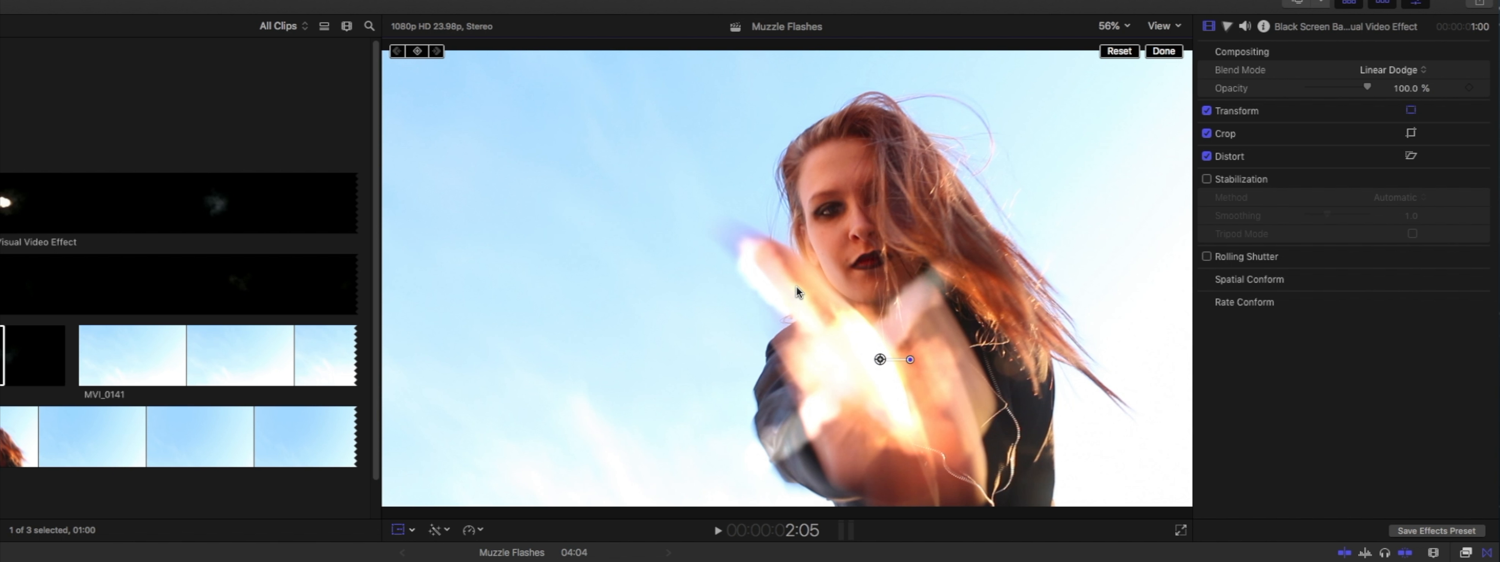
{"action": "left_click_drag", "start_coordinate": [880, 362], "coordinate": [1072, 404]}
{"action": "left_click_drag", "start_coordinate": [927, 447], "coordinate": [908, 428]}
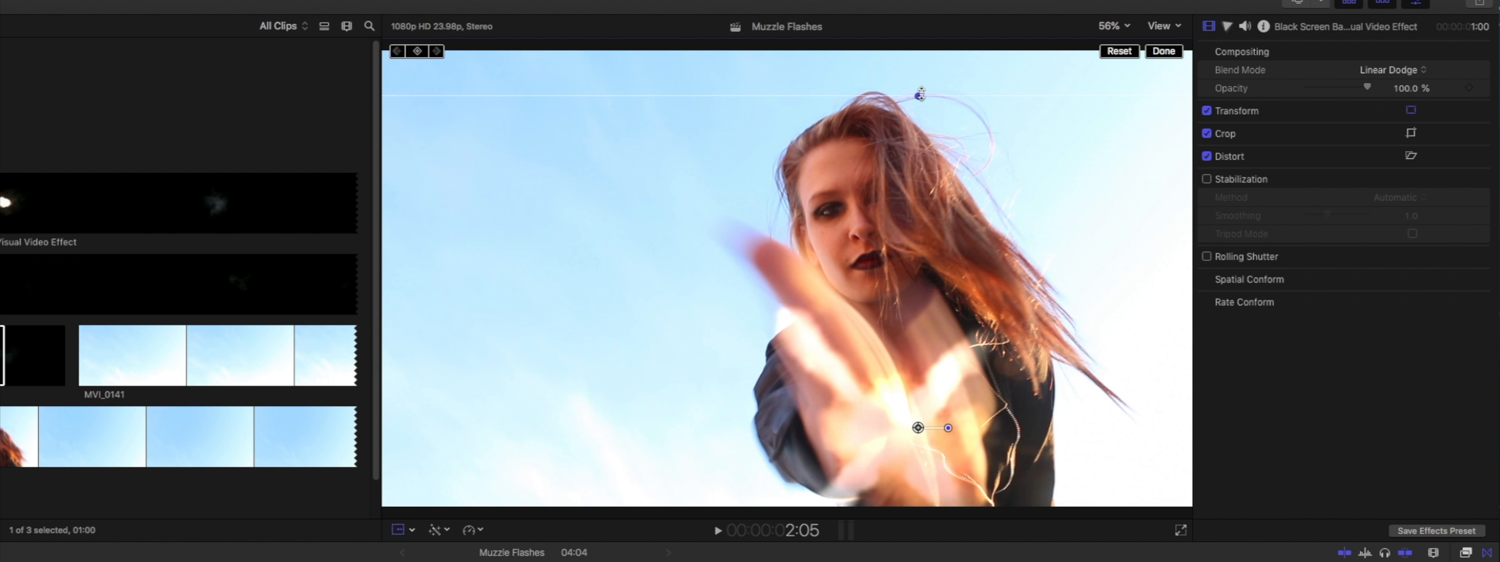
Rotate the muzzle flash about 90° clockwise, stretch it to fit over the hand, and finish the transform
{"action": "left_click_drag", "start_coordinate": [918, 94], "coordinate": [920, 28]}
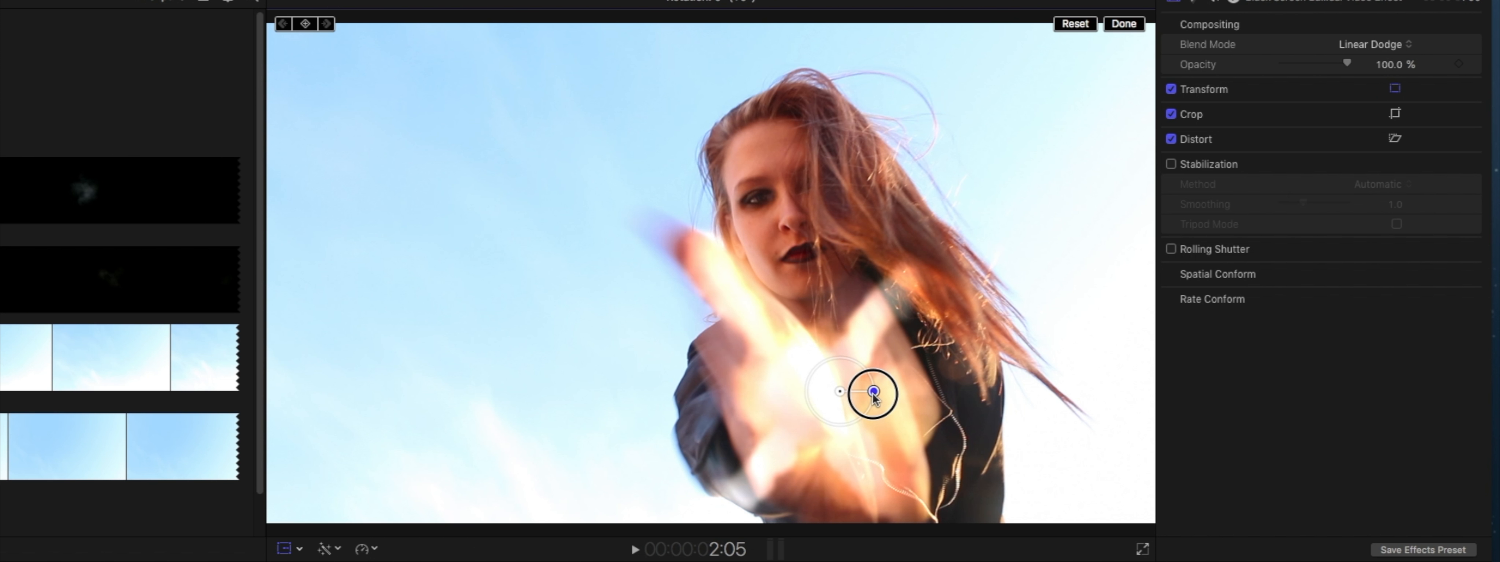
{"action": "left_click_drag", "start_coordinate": [878, 394], "coordinate": [840, 418]}
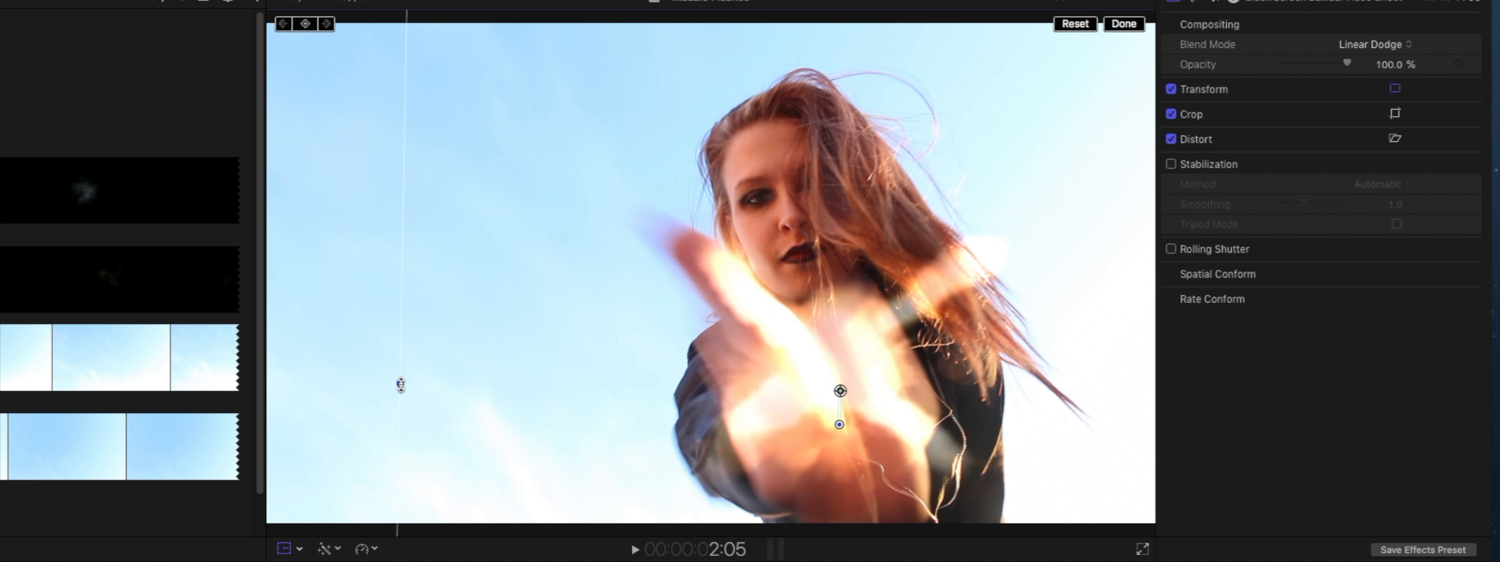
{"action": "left_click_drag", "start_coordinate": [400, 386], "coordinate": [323, 382]}
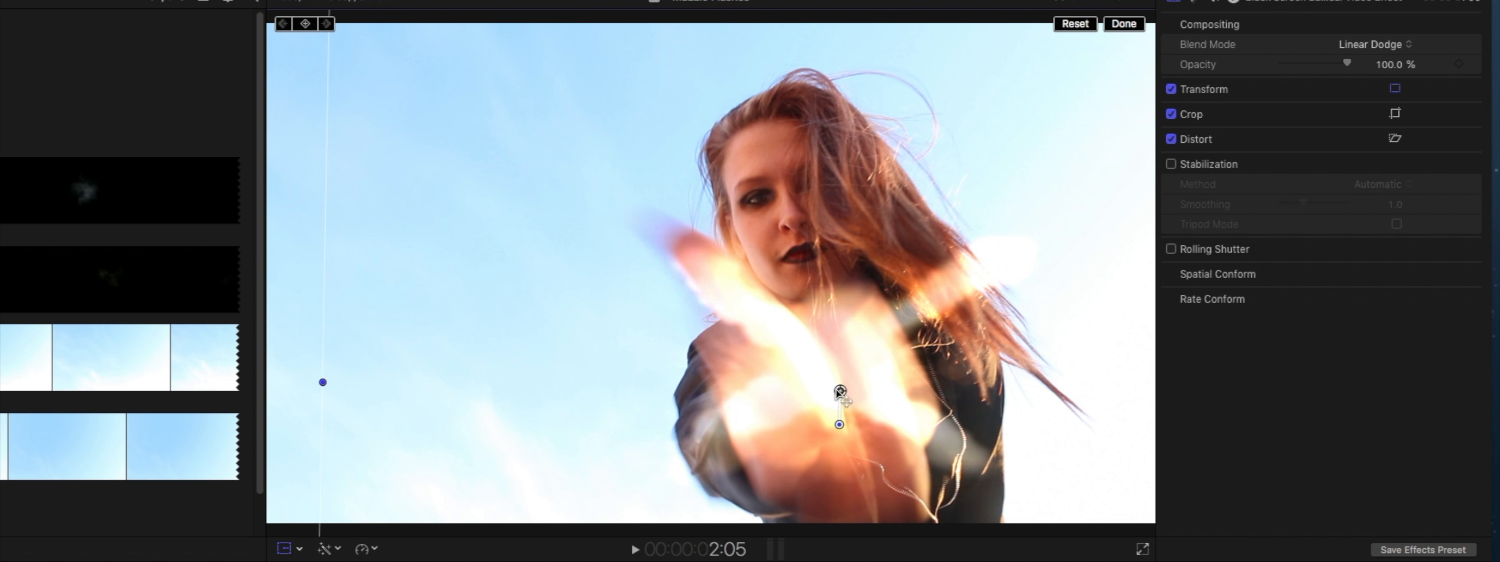
{"action": "left_click_drag", "start_coordinate": [846, 417], "coordinate": [843, 407]}
{"action": "left_click", "coordinate": [1124, 25]}
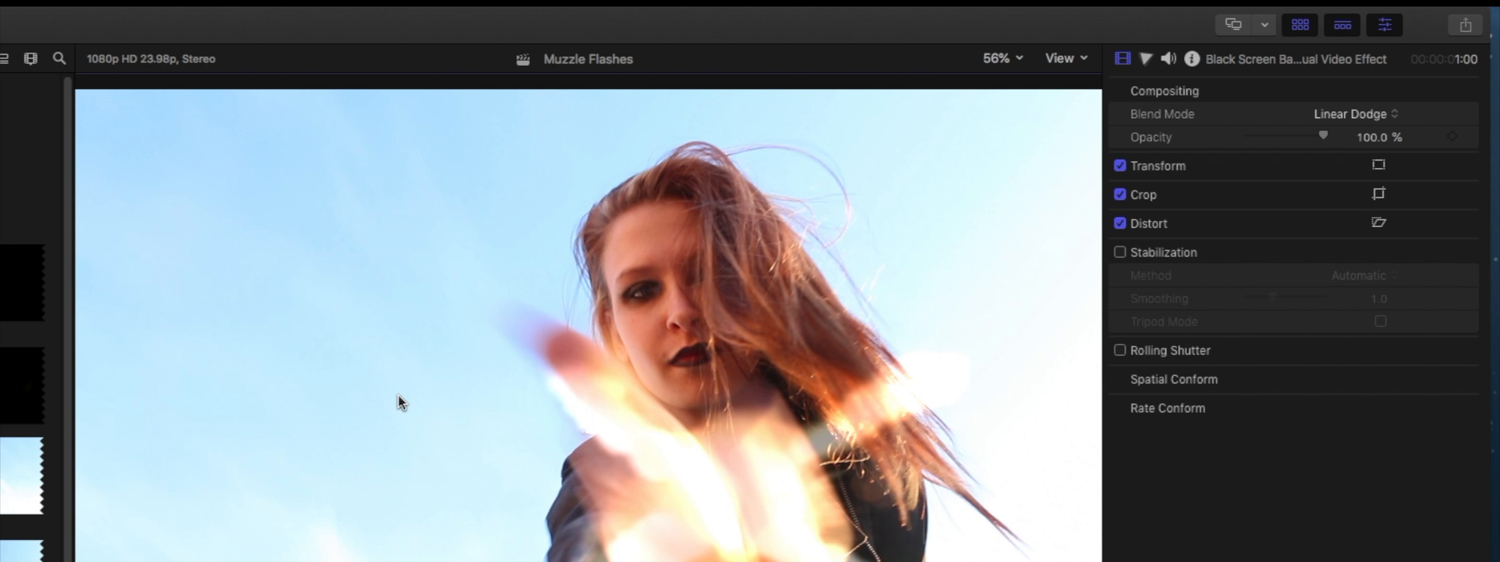
Play back the muzzle flash section and lower the audio level of the MVI_0141 clip
{"action": "left_click_drag", "start_coordinate": [599, 298], "coordinate": [563, 303]}
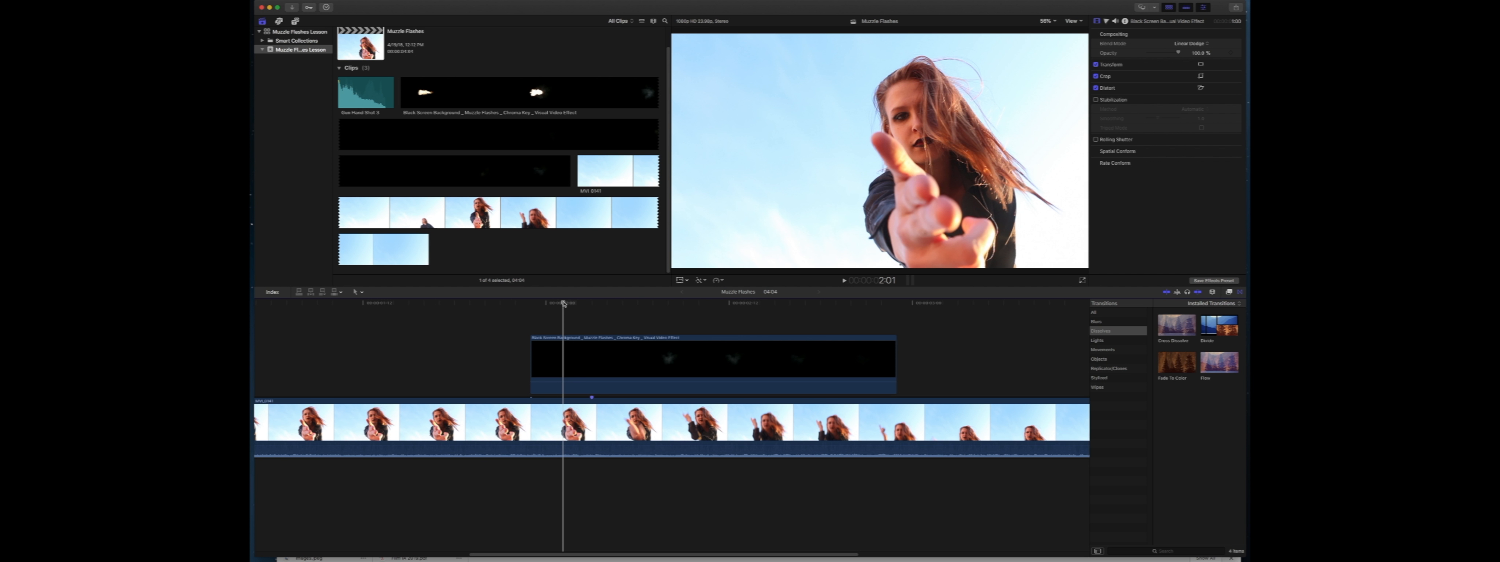
{"action": "key", "text": "space"}
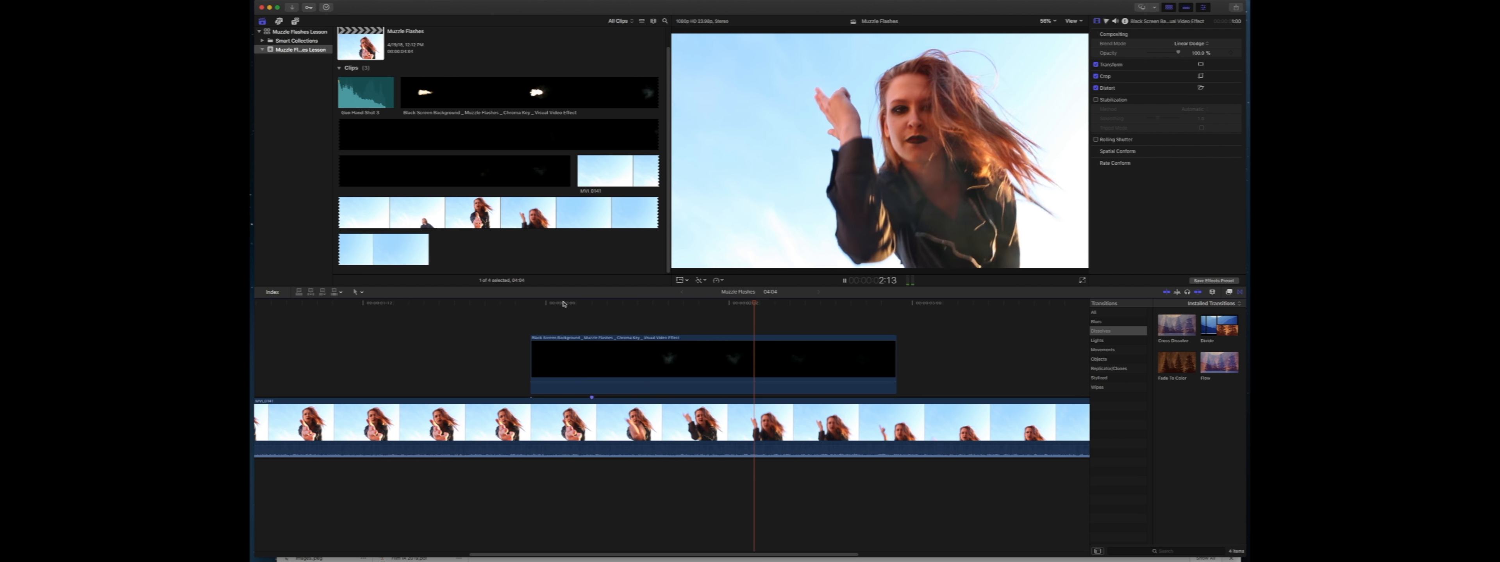
{"action": "key", "text": "space"}
{"action": "left_click_drag", "start_coordinate": [639, 446], "coordinate": [638, 466]}
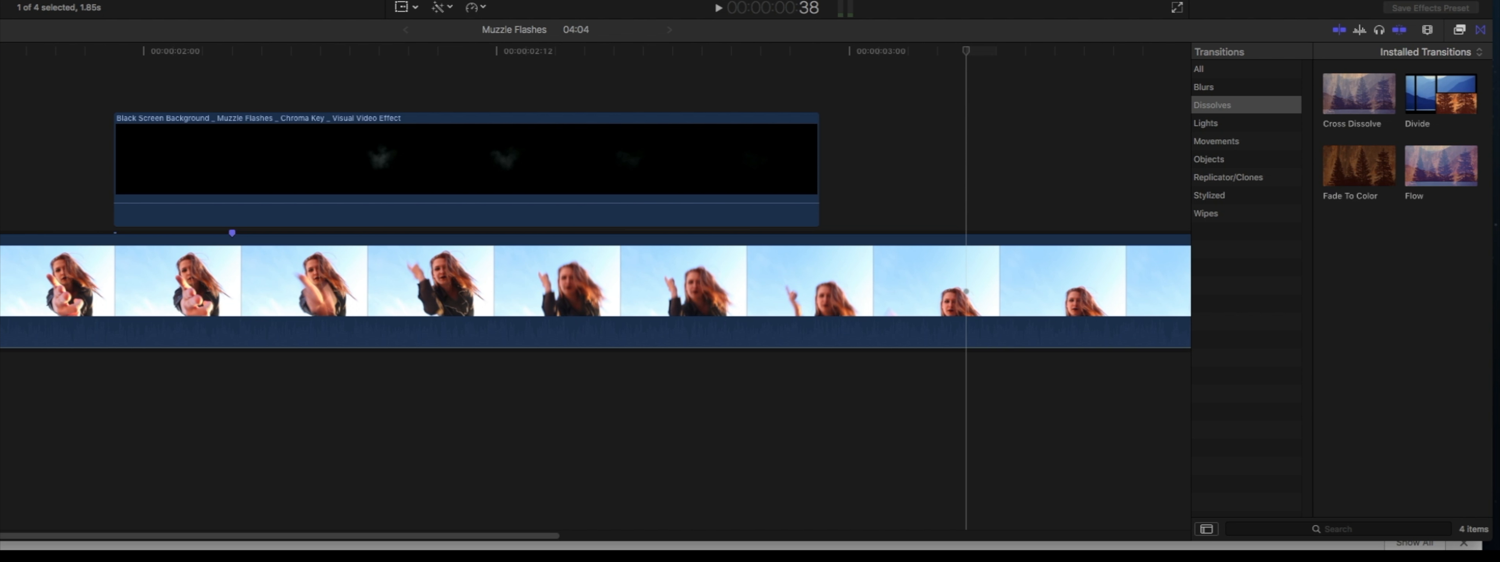
Place the Gun Hand Shot 3 sound beneath the footage at the marker and slow the muzzle flash clip to 50%
{"action": "left_click_drag", "start_coordinate": [96, 364], "coordinate": [235, 444]}
{"action": "left_click", "coordinate": [281, 118]}
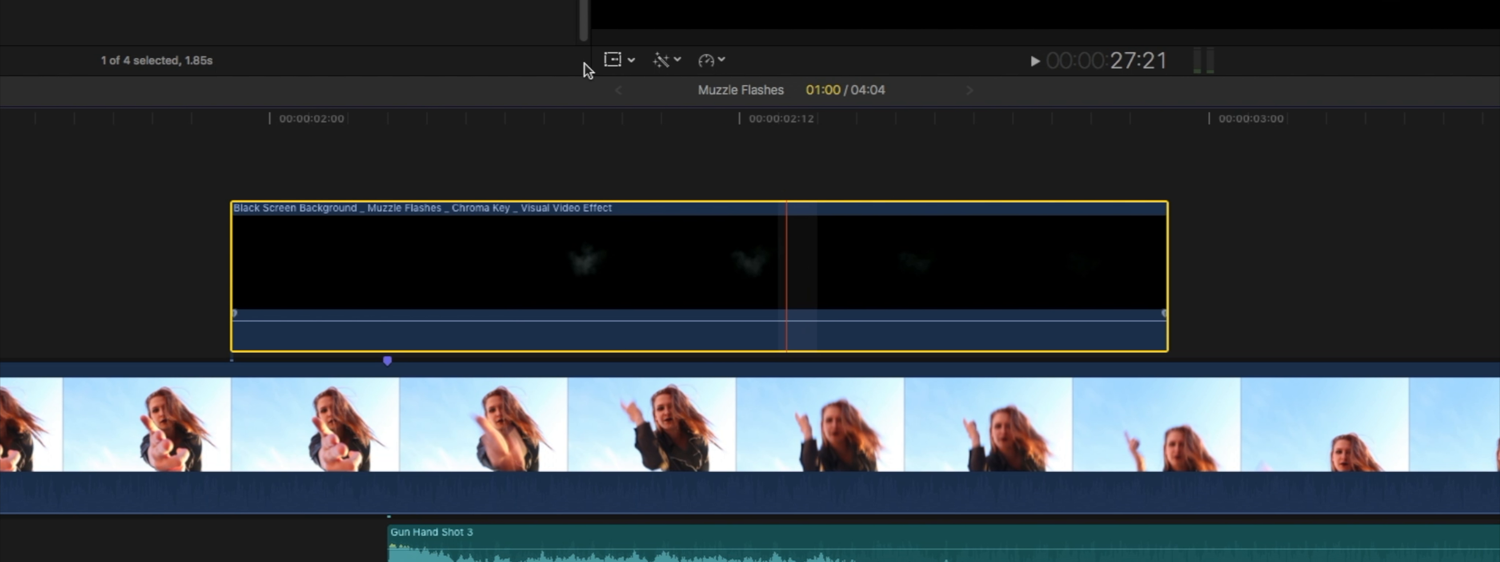
{"action": "left_click", "coordinate": [721, 61]}
{"action": "mouse_move", "coordinate": [720, 78]}
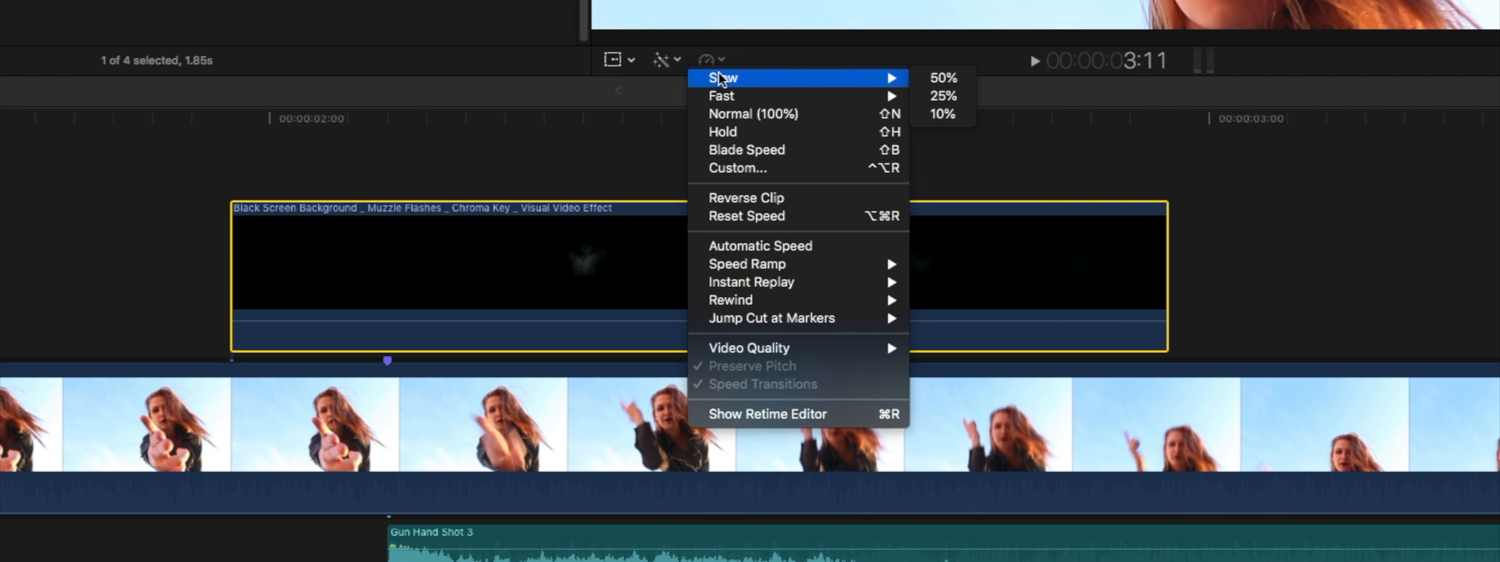
{"action": "left_click", "coordinate": [919, 78]}
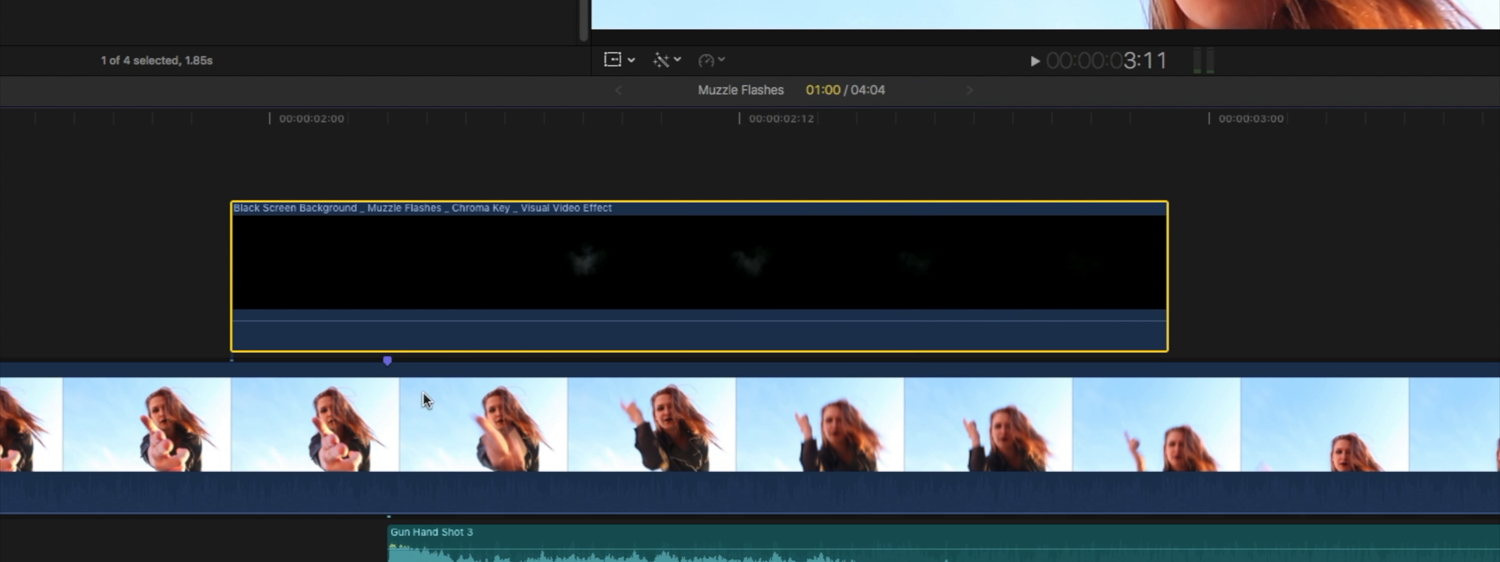
Slow both the MVI_0141 clip and the Gun Hand Shot 3 sound to 50% speed
{"action": "right_click", "coordinate": [314, 414]}
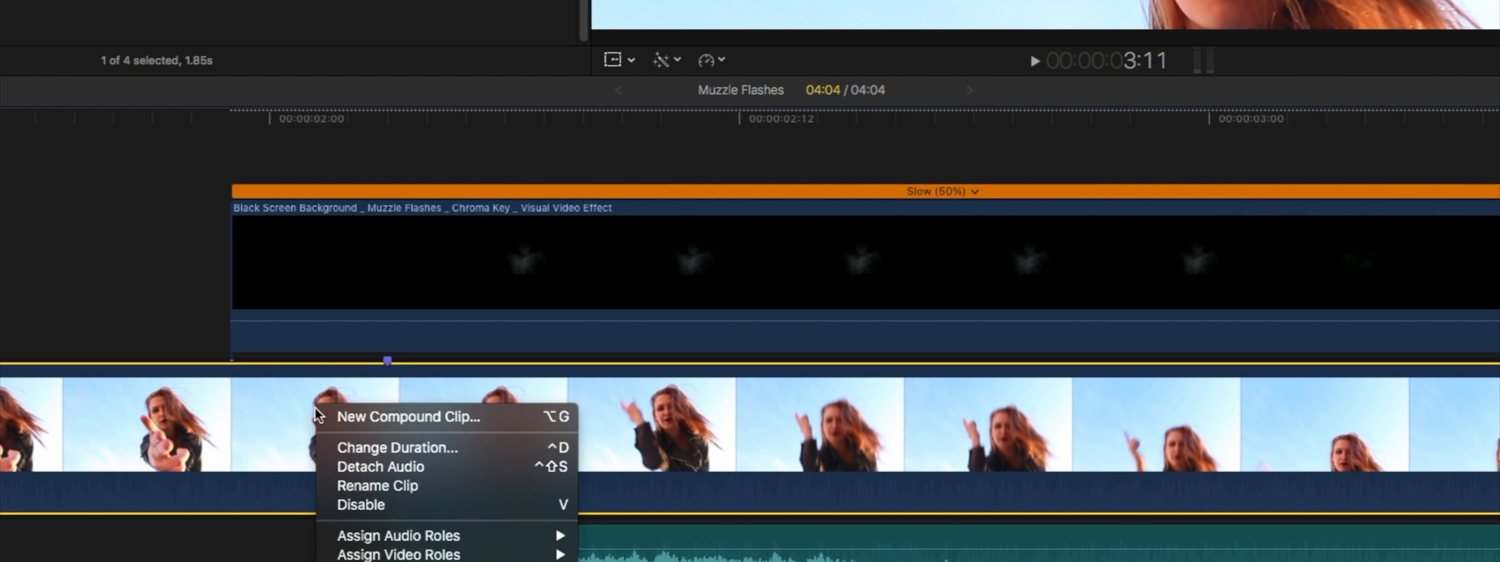
{"action": "left_click", "coordinate": [721, 58]}
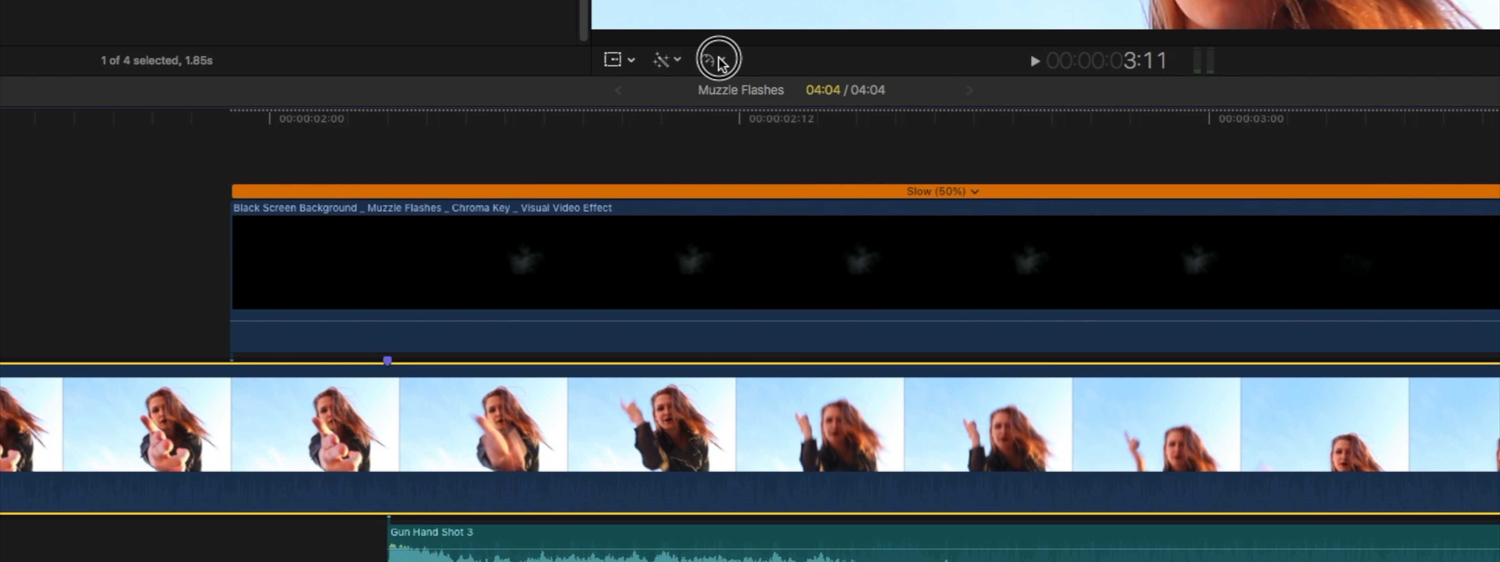
{"action": "left_click", "coordinate": [722, 58]}
{"action": "mouse_move", "coordinate": [721, 82]}
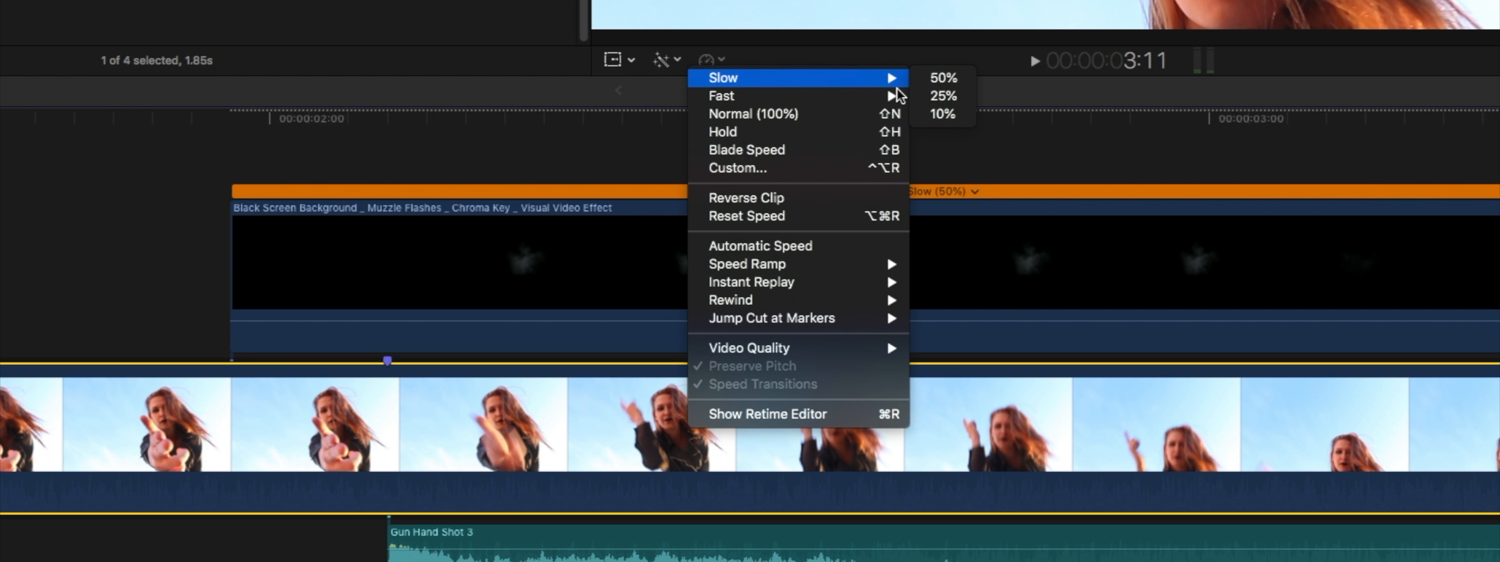
{"action": "left_click", "coordinate": [943, 79]}
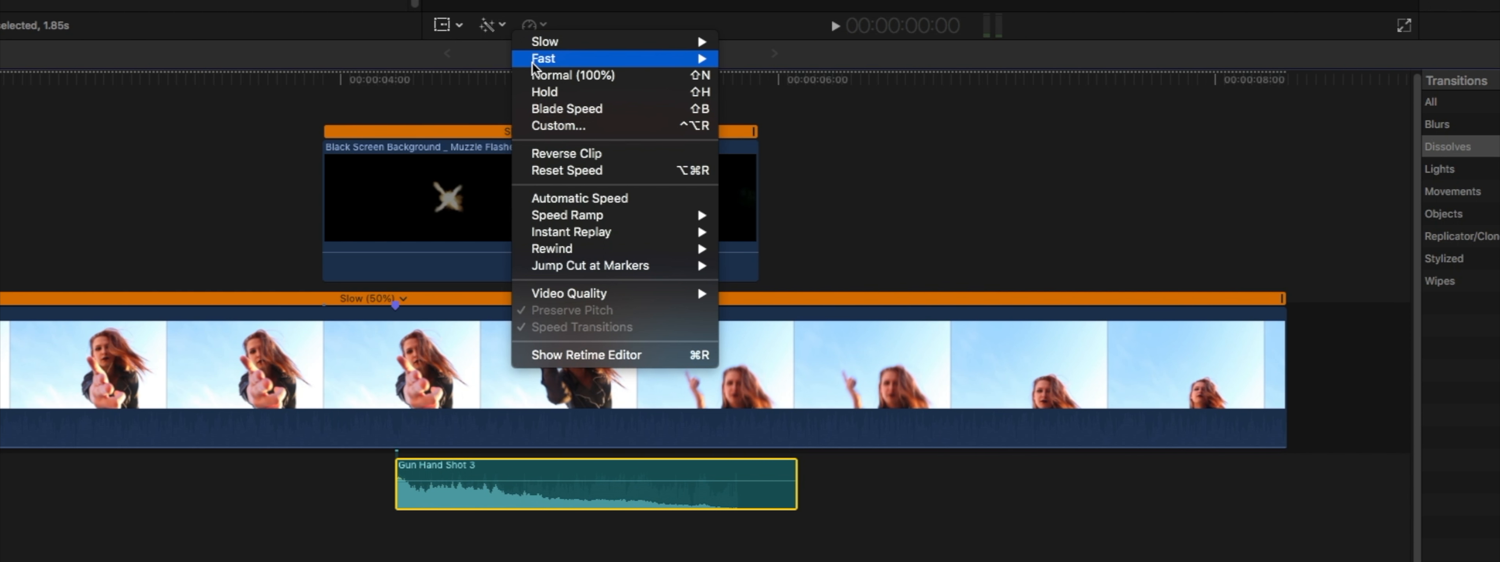
{"action": "mouse_move", "coordinate": [606, 42]}
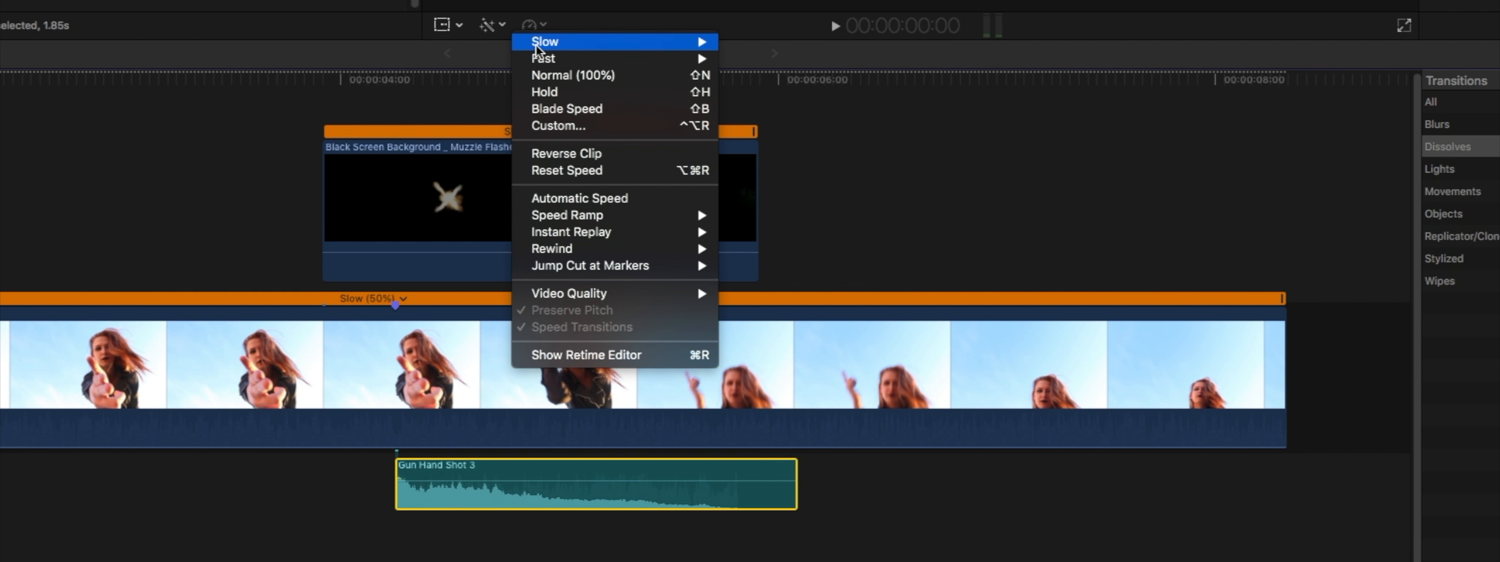
{"action": "left_click", "coordinate": [744, 46]}
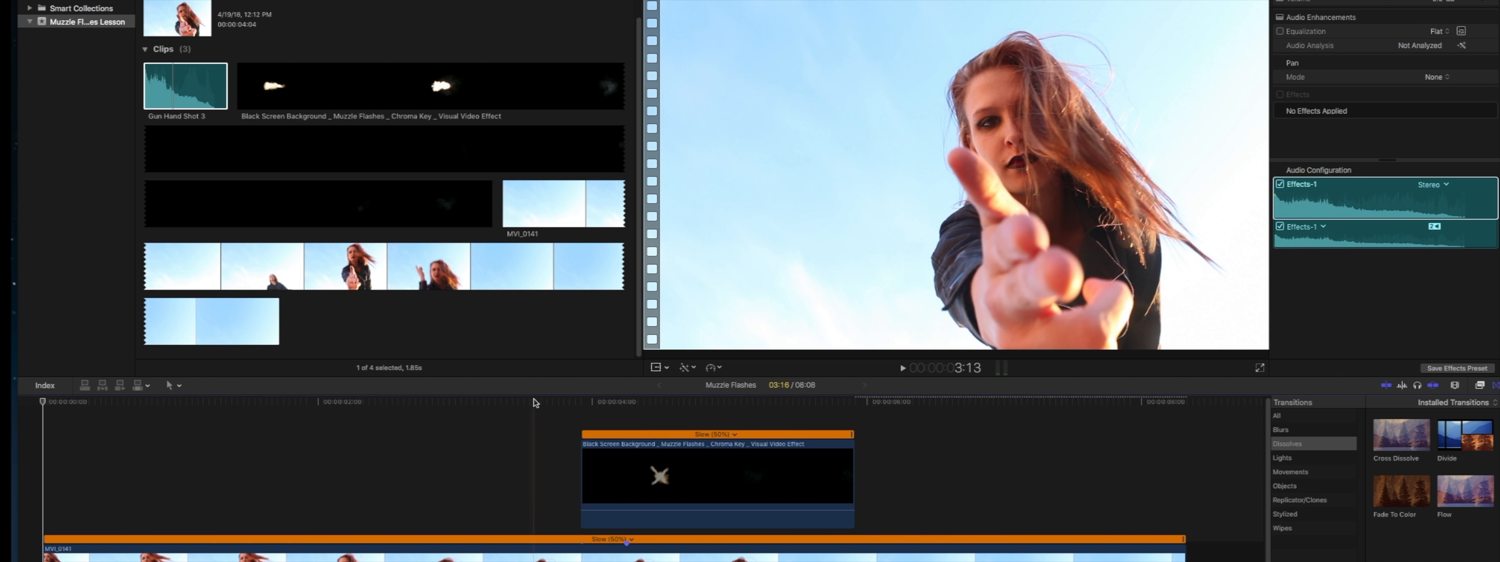
Play back the slowed shot from about 3:07 to check the muzzle flash and gunshot timing
{"action": "left_click", "coordinate": [190, 78]}
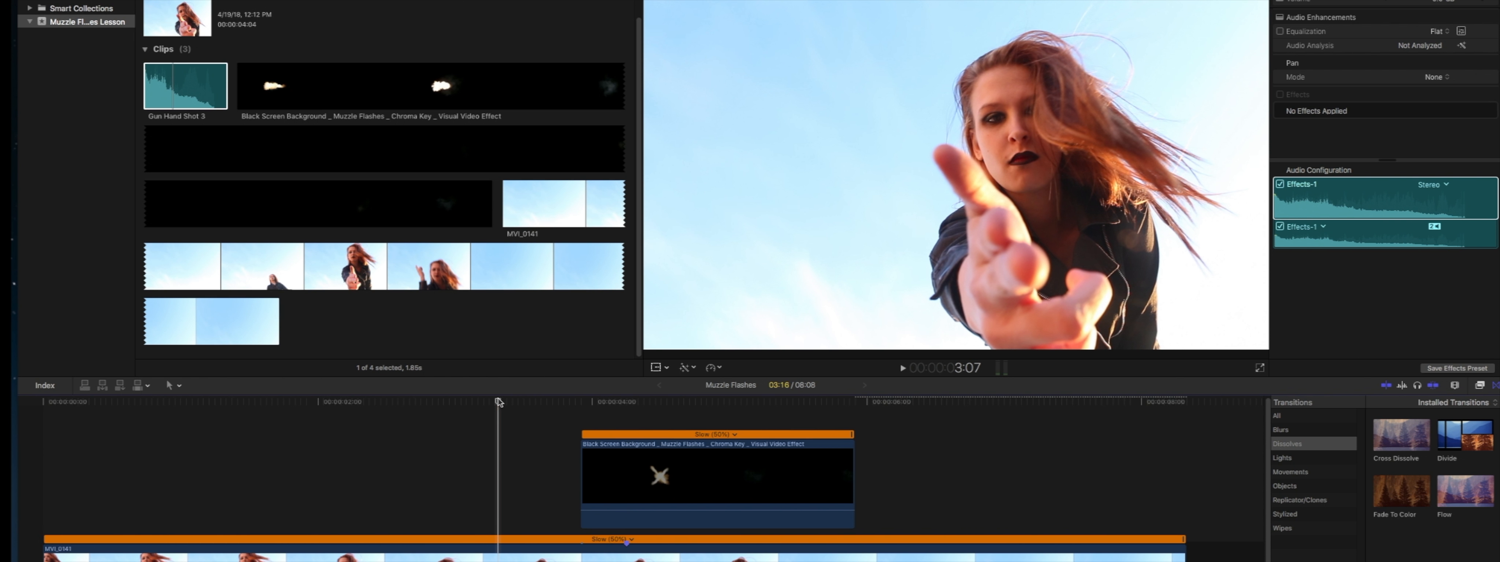
{"action": "key", "text": "space"}
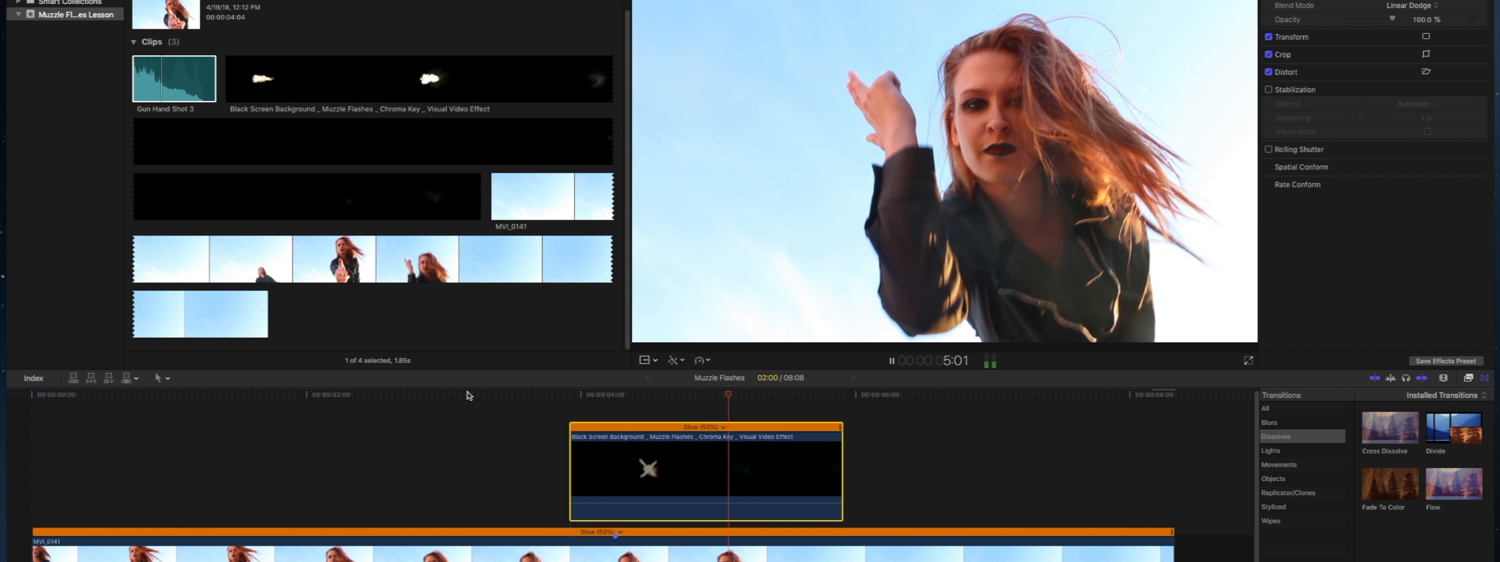
{"action": "key", "text": "space"}
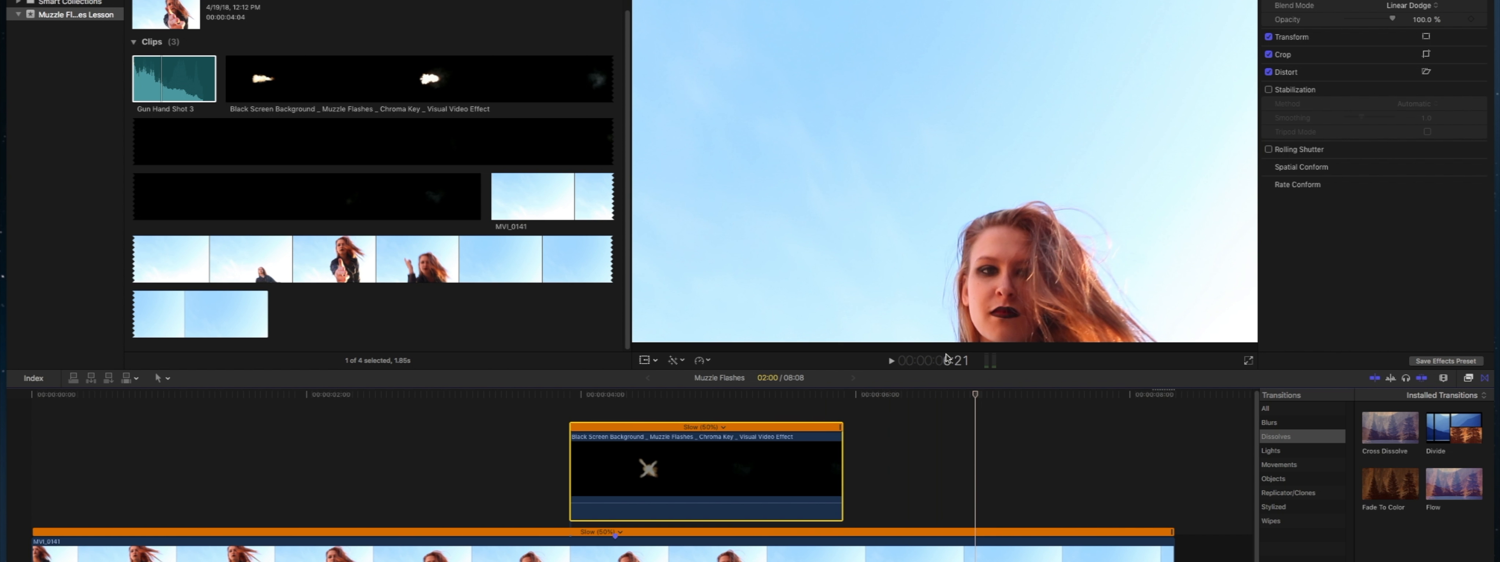
Add a Fade To Color transition at the end of the MVI_0141 clip and lengthen it to nearly two seconds
{"action": "left_click", "coordinate": [1483, 381]}
{"action": "left_click", "coordinate": [1484, 378]}
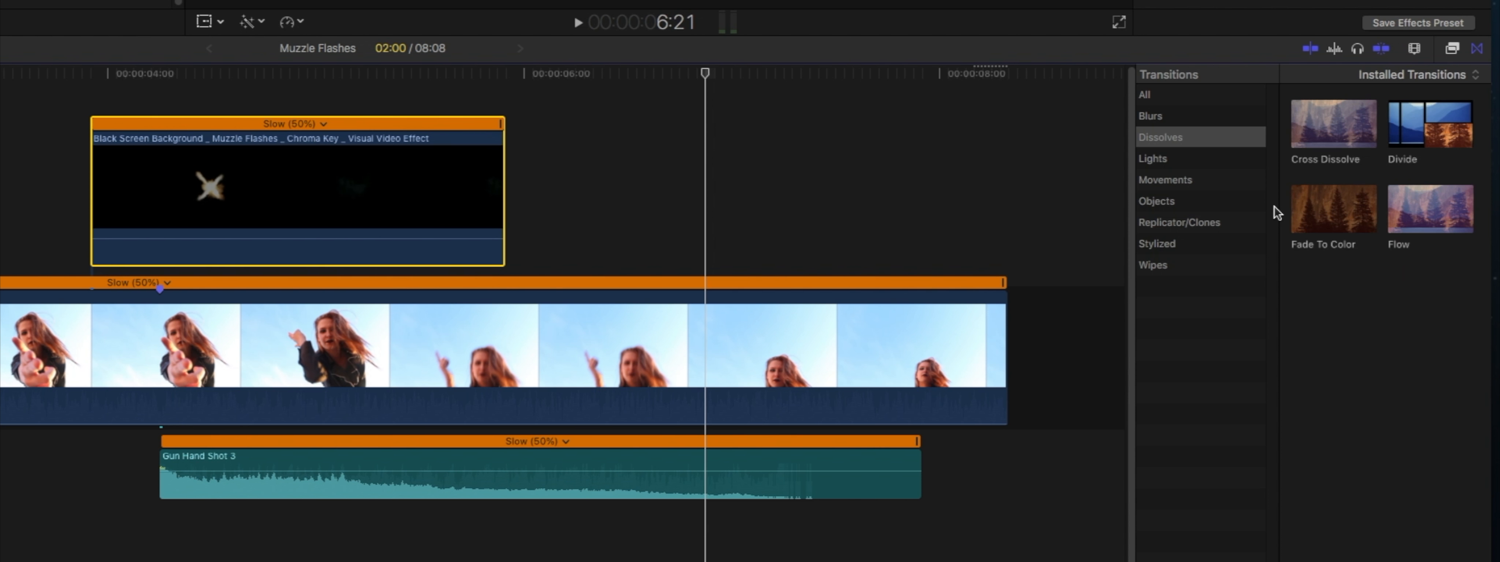
{"action": "left_click_drag", "start_coordinate": [1314, 238], "coordinate": [924, 340]}
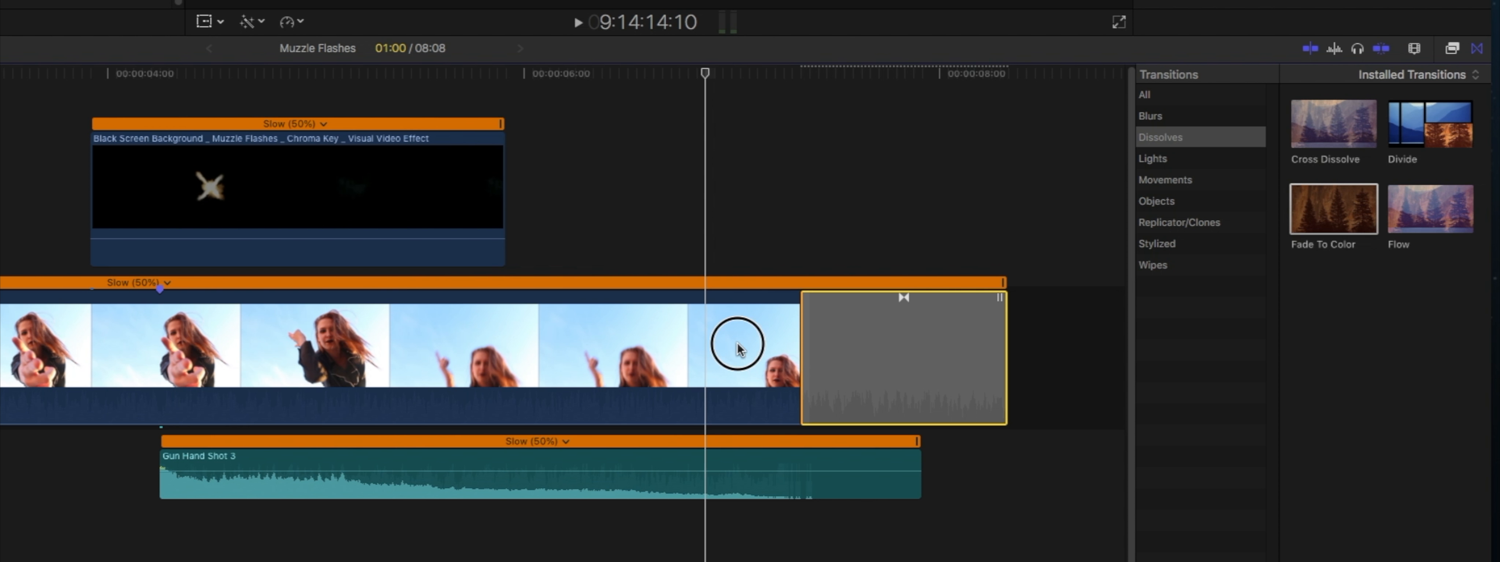
{"action": "left_click_drag", "start_coordinate": [736, 348], "coordinate": [632, 343]}
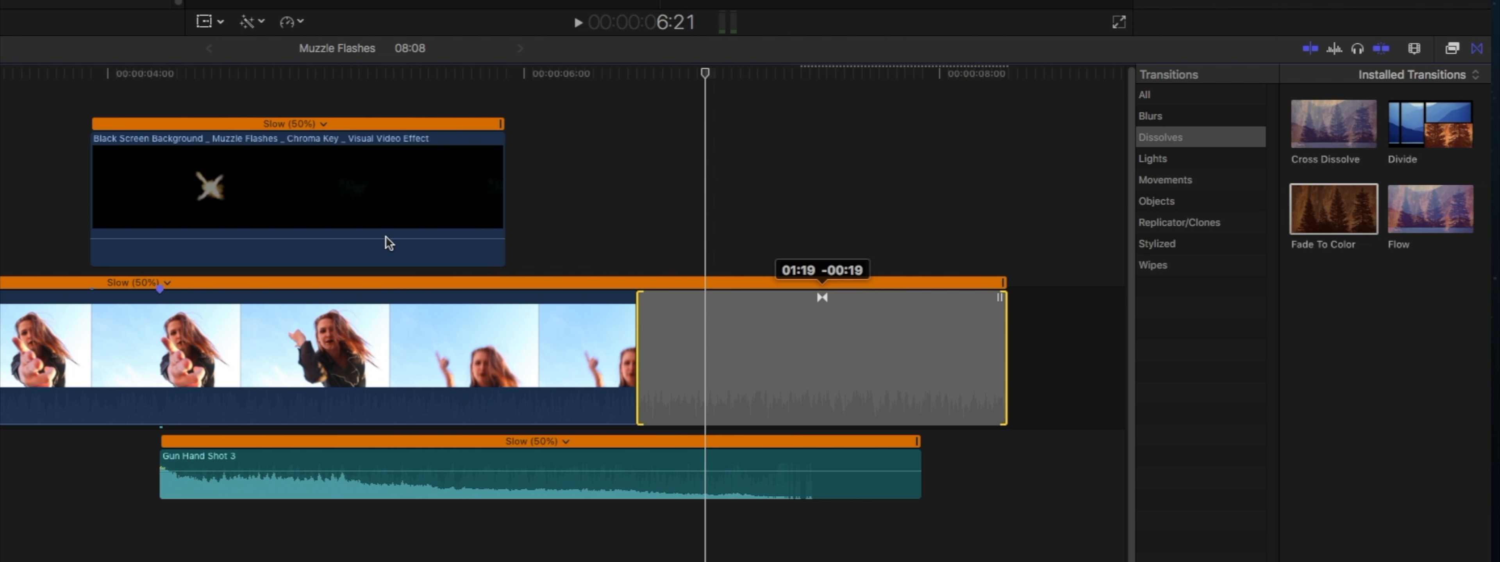
Play back the sequence from 3:14 to review the slow-motion shot with its ending fade
{"action": "left_click", "coordinate": [22, 71]}
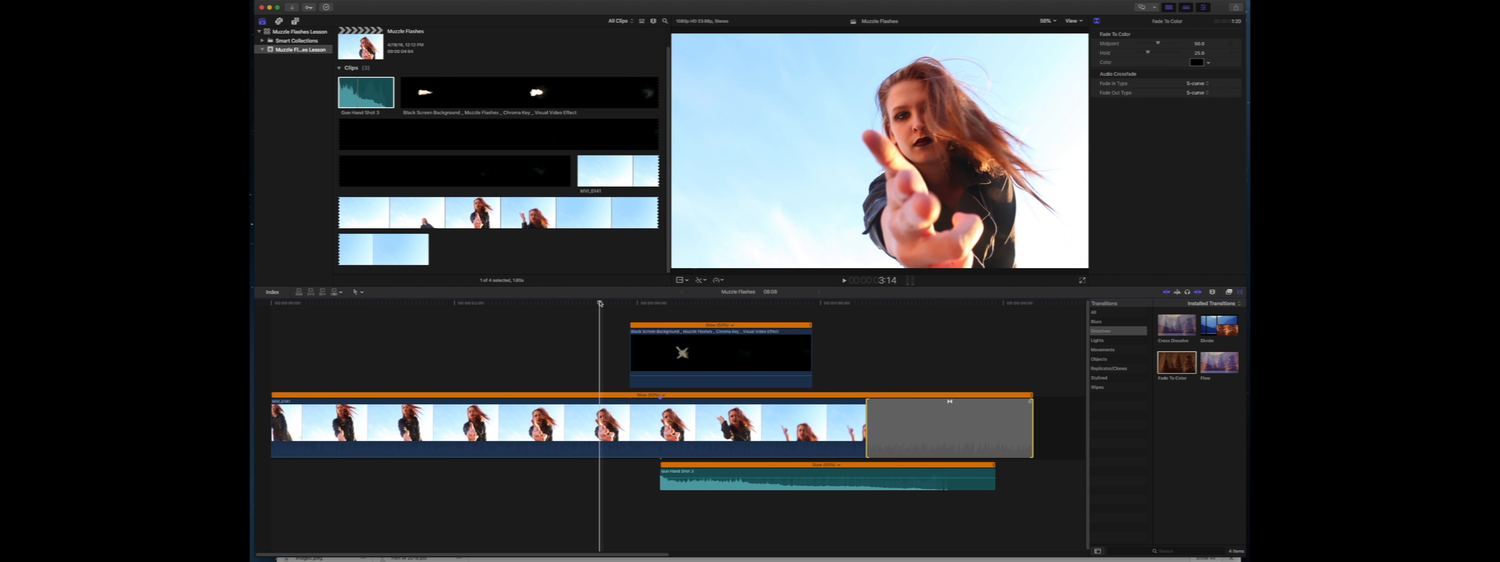
{"action": "key", "text": "space"}
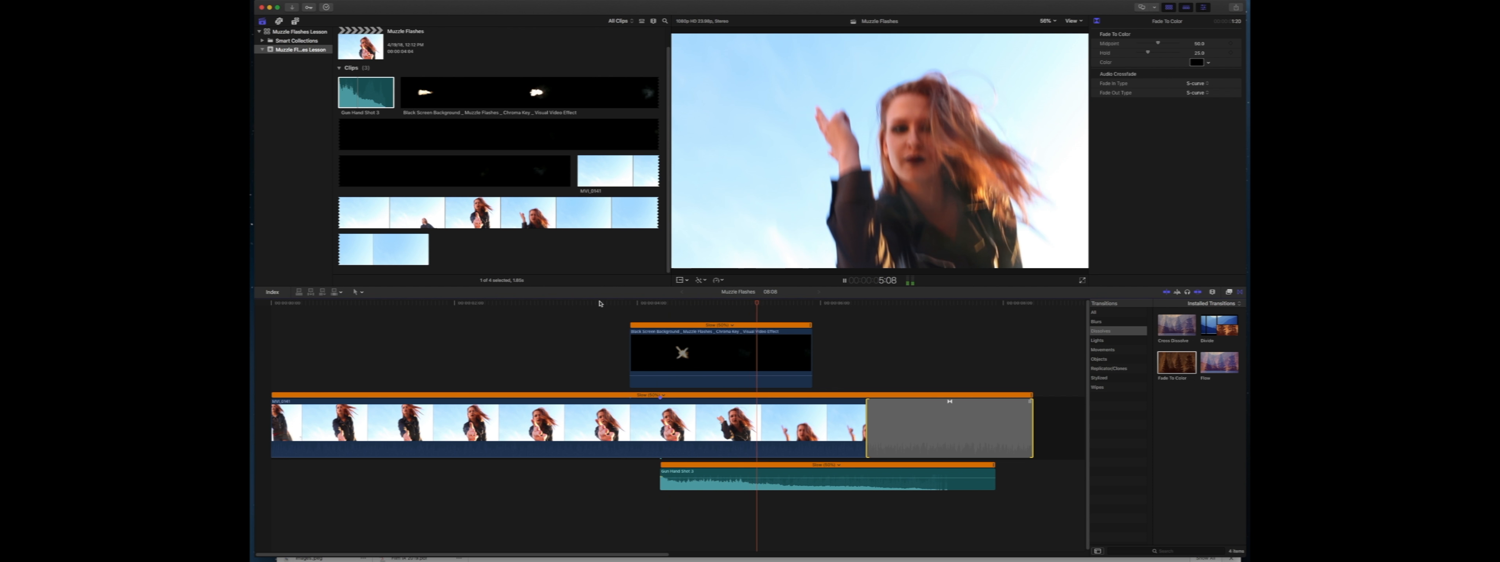